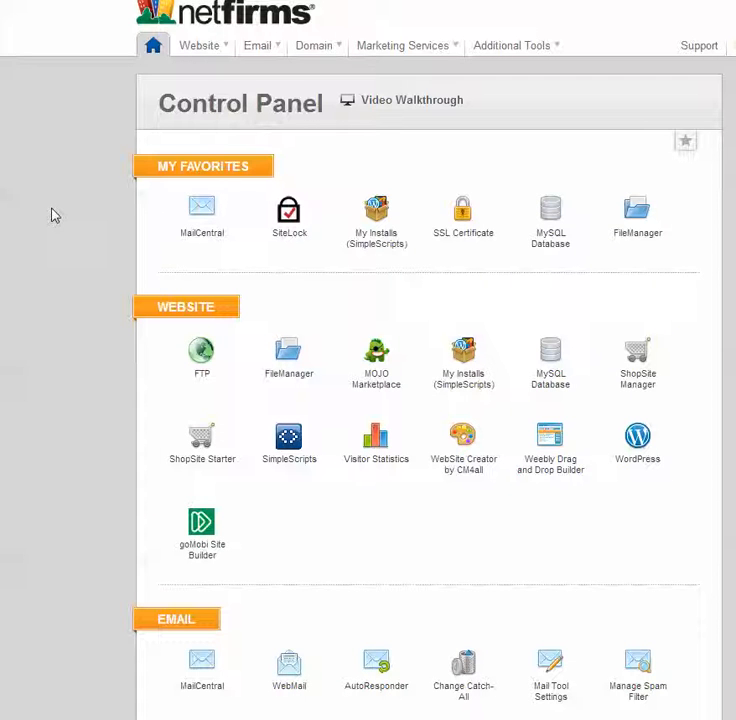
Step: Open the FileManager, go to the public_html/dumarais folder and select all of its files and folders
left_click(640, 220)
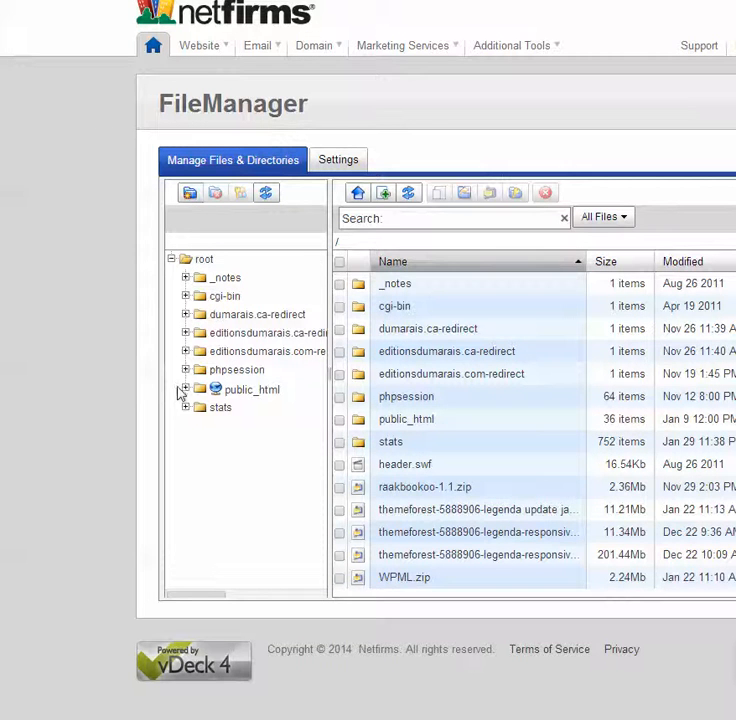
left_click(230, 389)
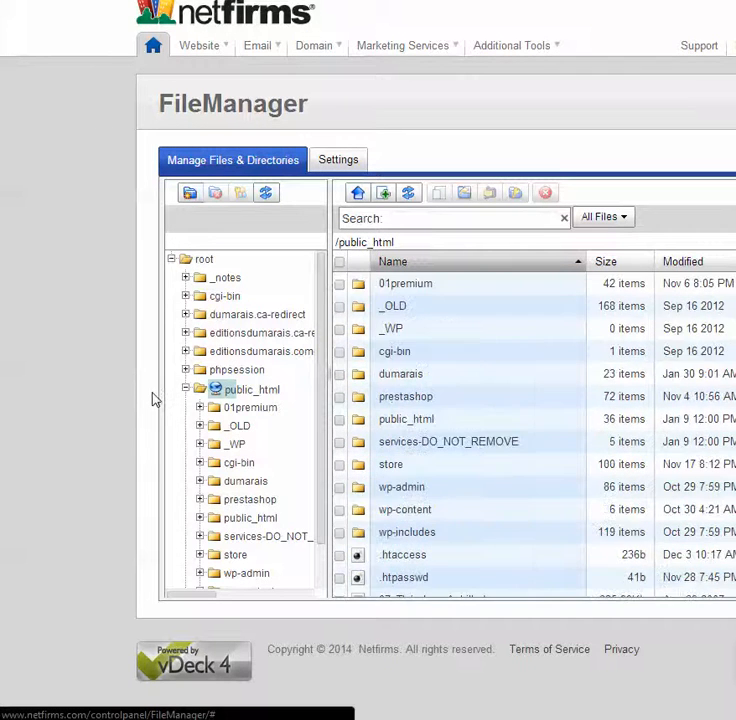
scroll(158, 485, "down", 2)
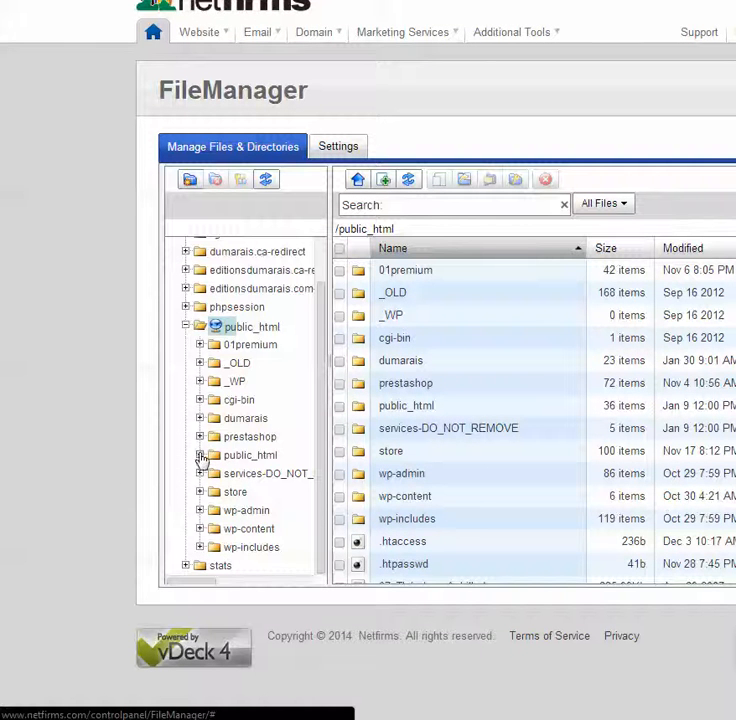
left_click(201, 420)
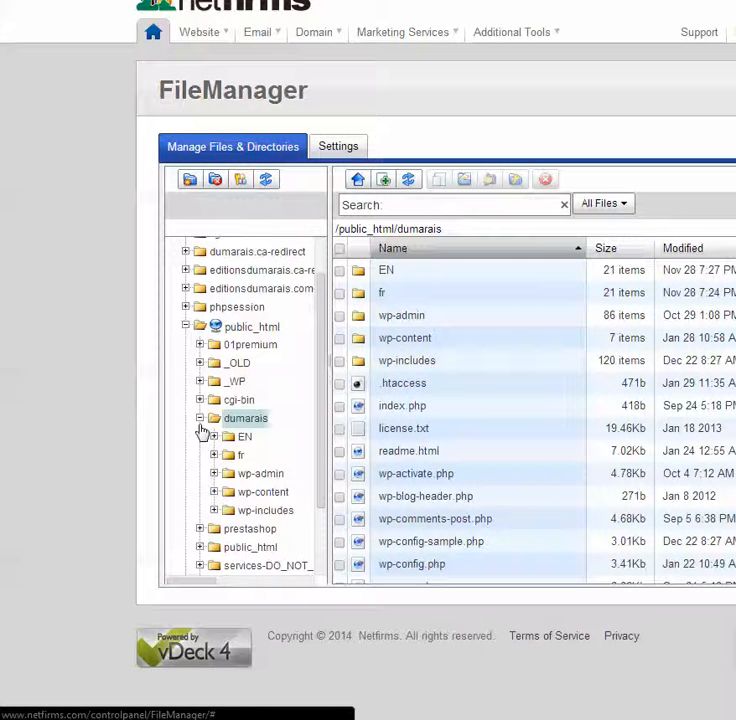
scroll(201, 430, "down", 3)
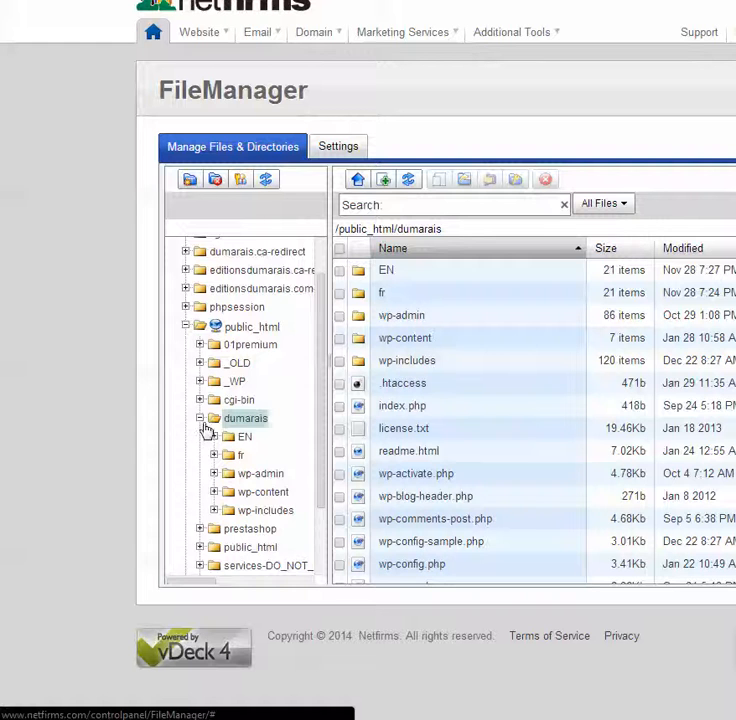
left_click(340, 250)
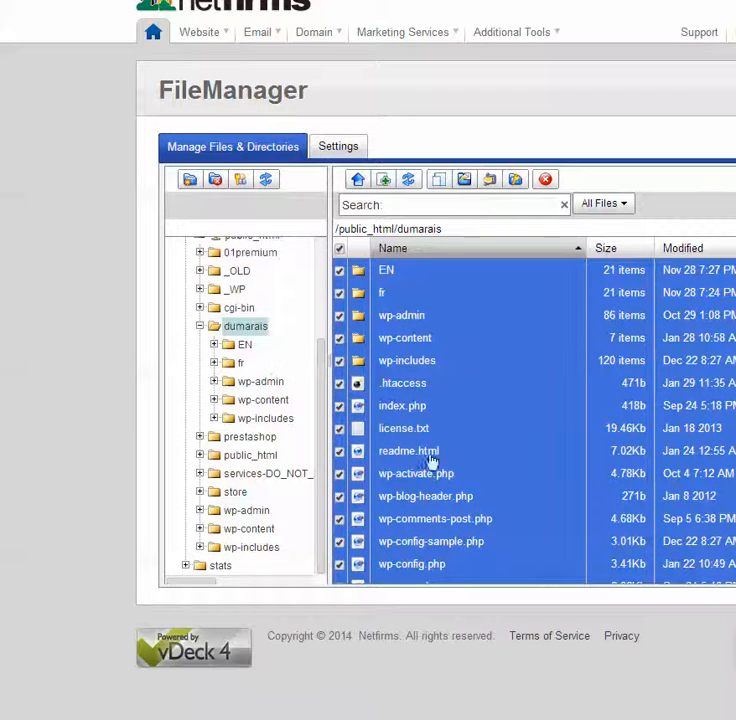
Step: Check in DomainCentral which directory the dumarais.ca domain points to
left_click(335, 56)
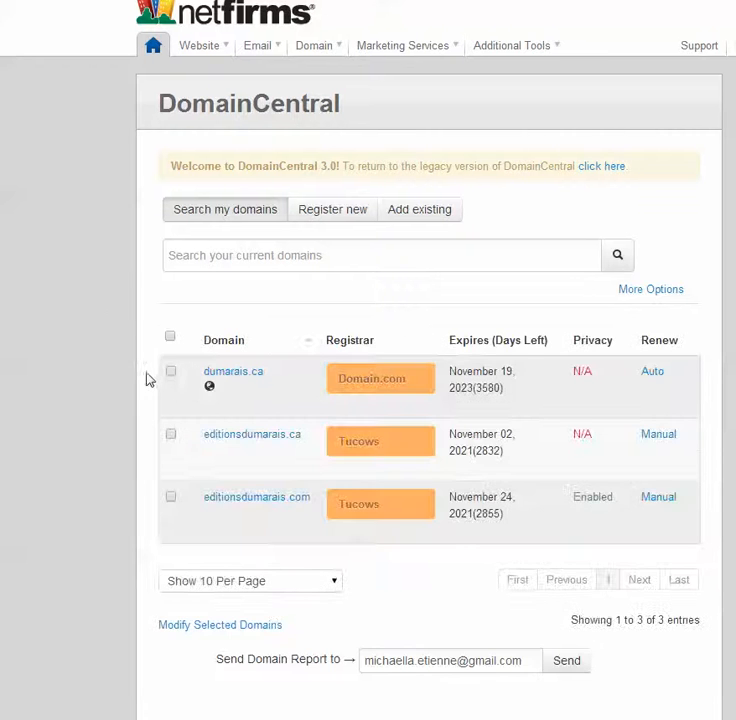
left_click(209, 378)
left_click(251, 448)
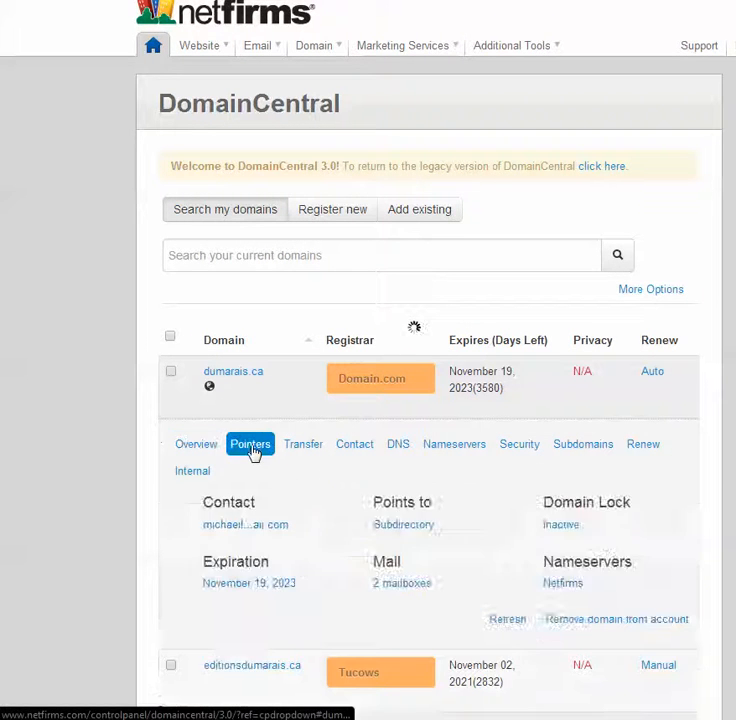
scroll(260, 490, "down", 3)
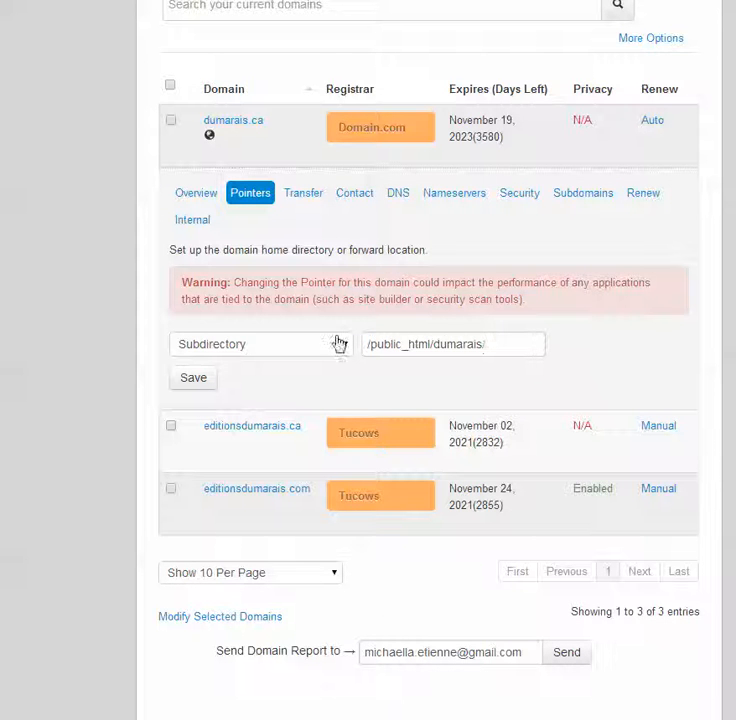
scroll(81, 291, "up", 5)
Step: Return to the FileManager and open the public_html/dumarais folder to review its contents
mouse_move(188, 50)
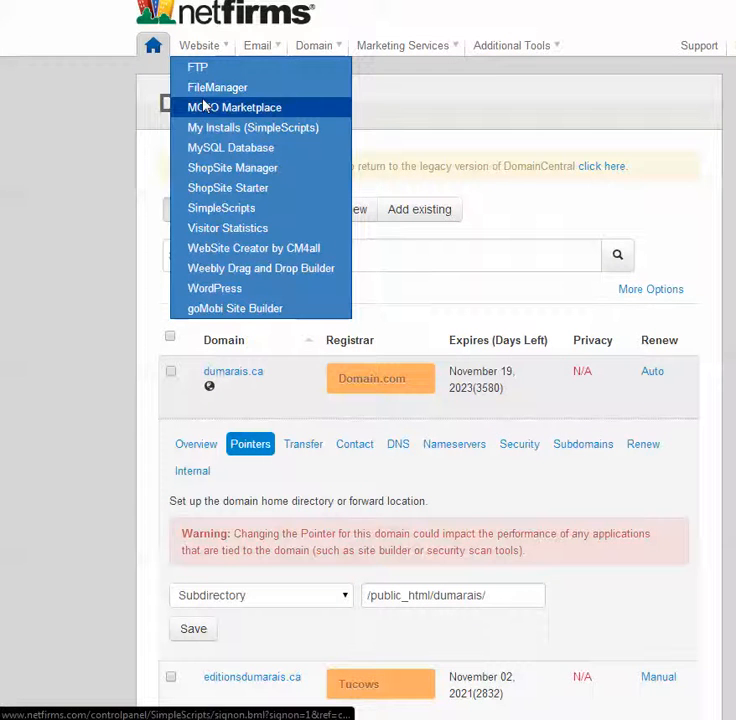
left_click(200, 87)
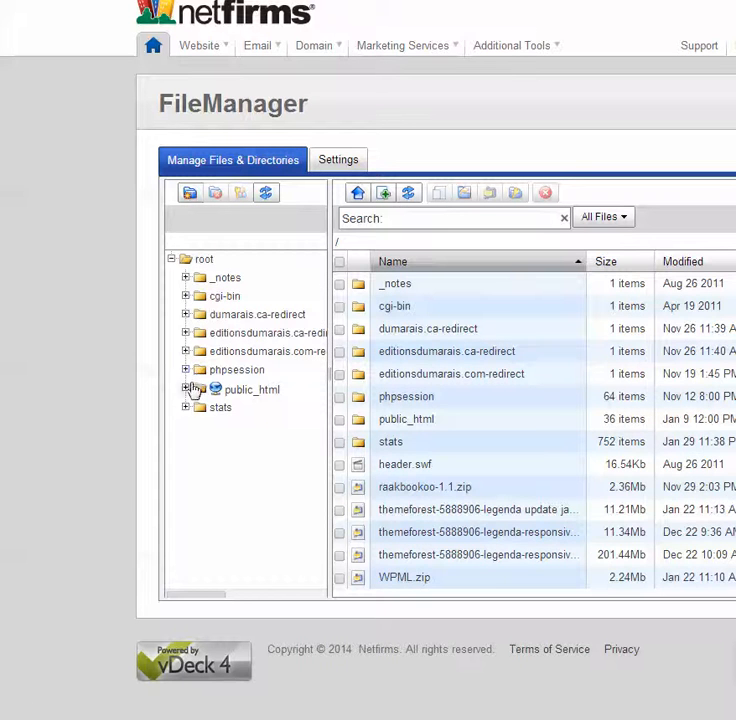
left_click(193, 390)
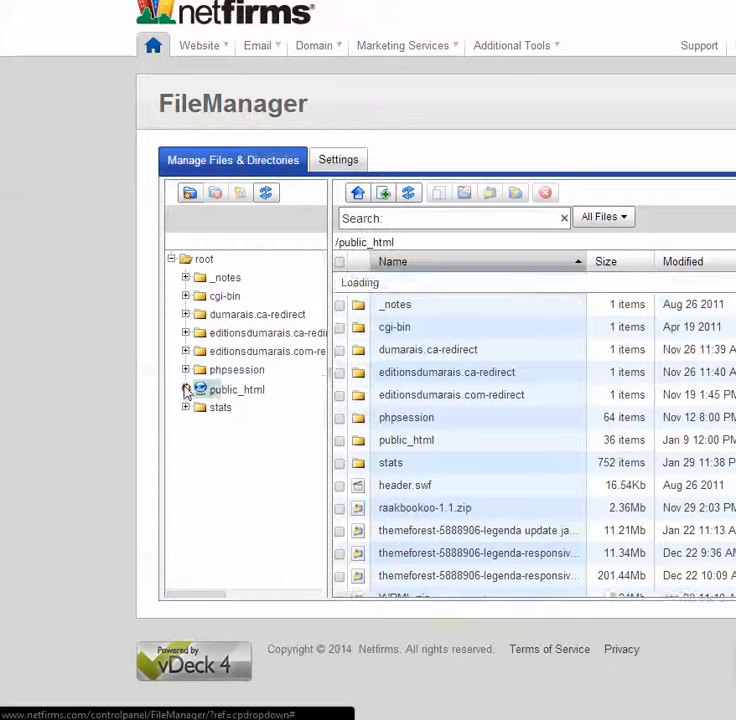
left_click(216, 433)
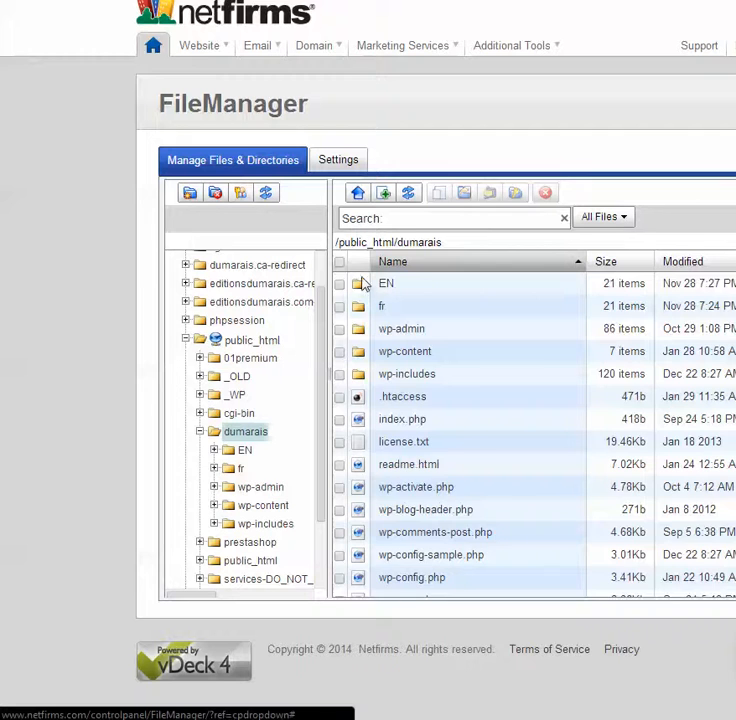
scroll(468, 375, "down", 5)
scroll(453, 400, "up", 5)
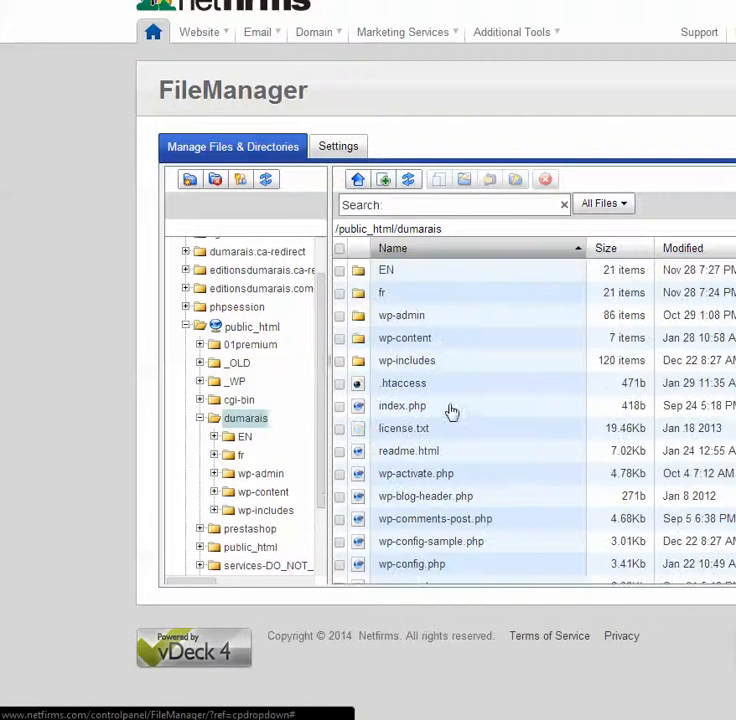
Step: Select everything in the dumarais folder and compress it into an archive named websitebackup
left_click(340, 262)
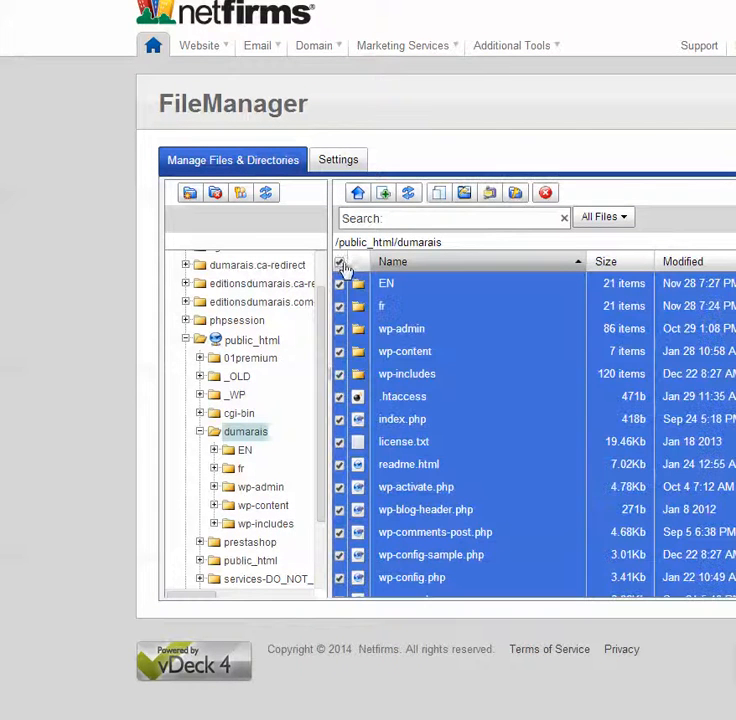
left_click(491, 194)
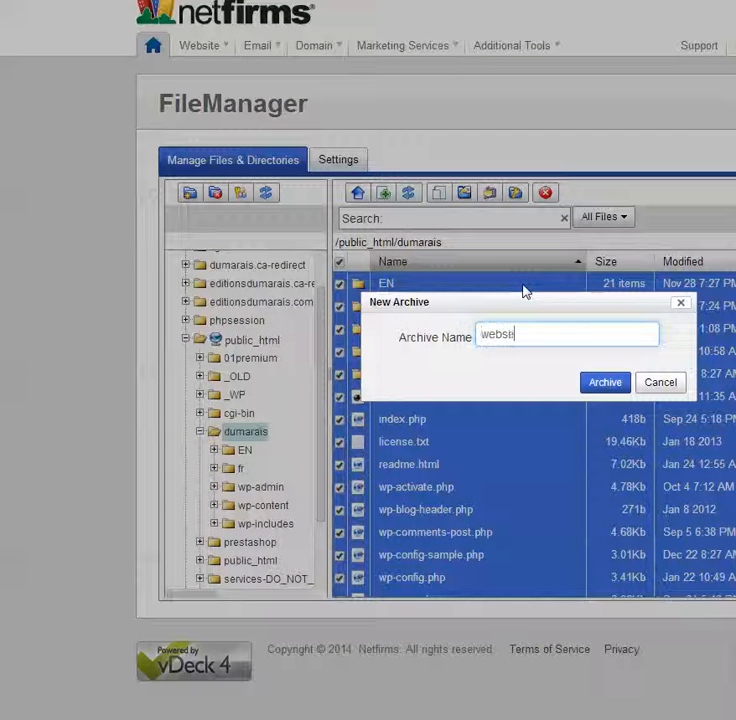
type("websitebackup")
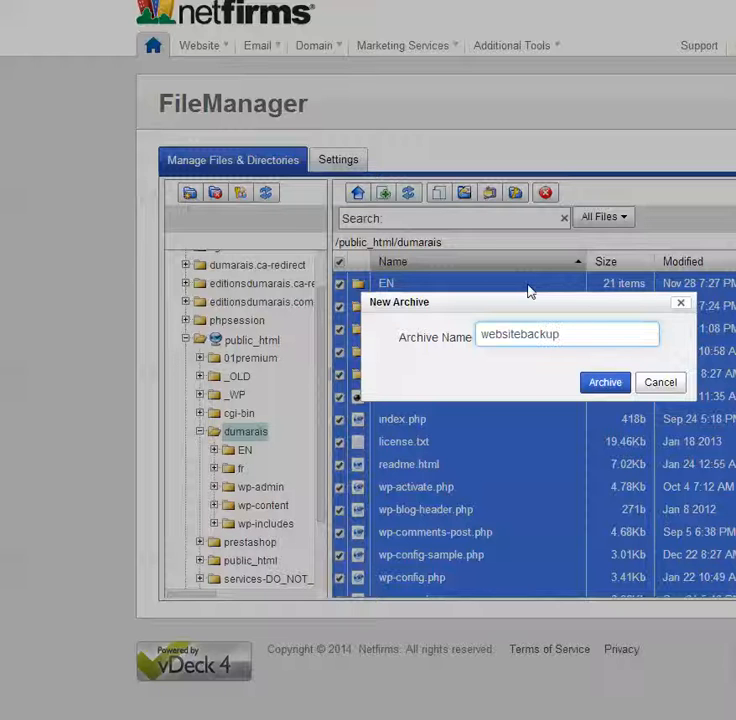
left_click(600, 385)
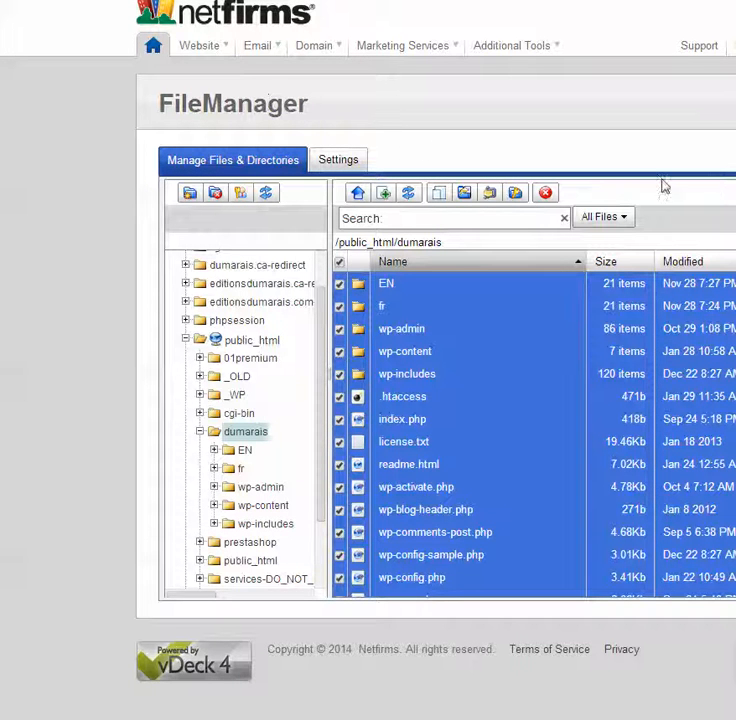
Step: Open the MySQL Database page in a new tab and look up the WordPress database name in wp-config.php
mouse_move(197, 54)
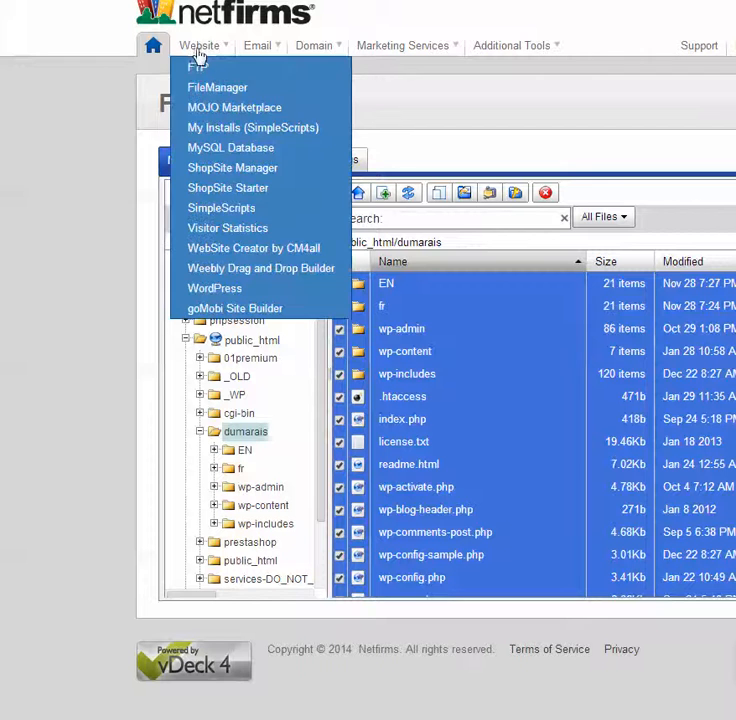
right_click(214, 152)
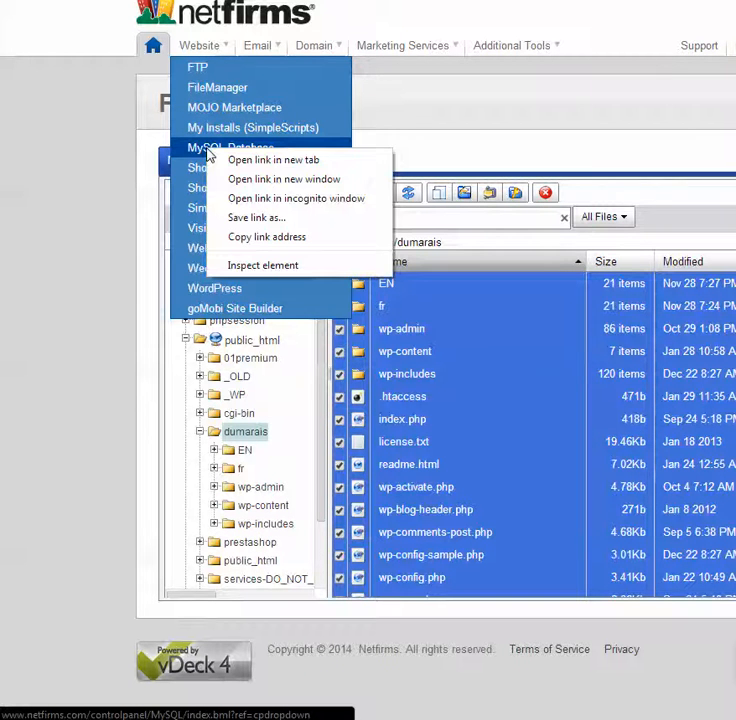
left_click(272, 160)
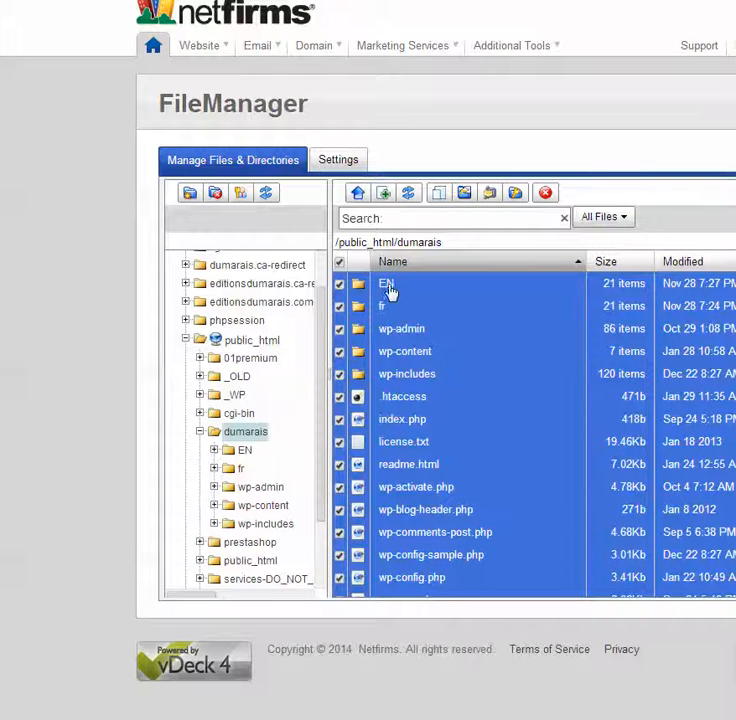
scroll(452, 340, "down", 3)
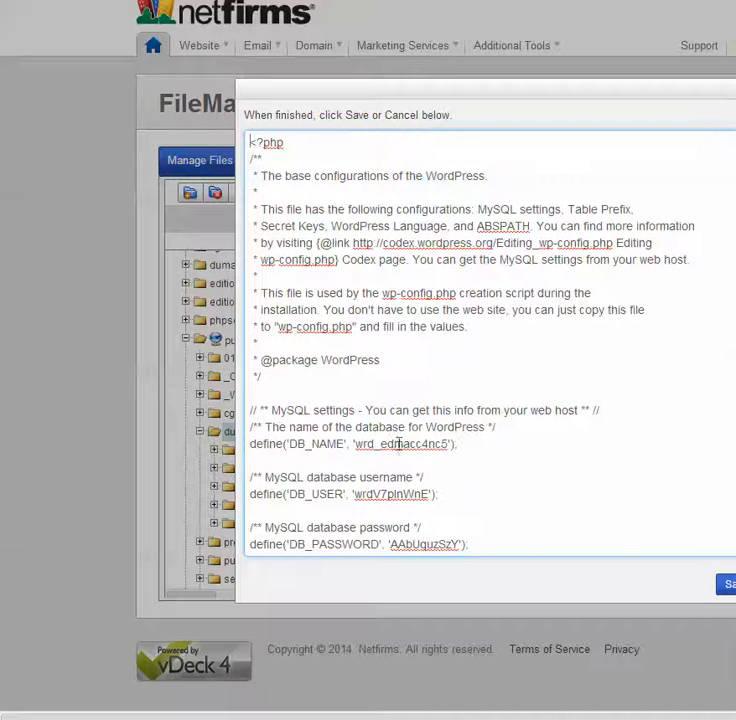
left_click(735, 584)
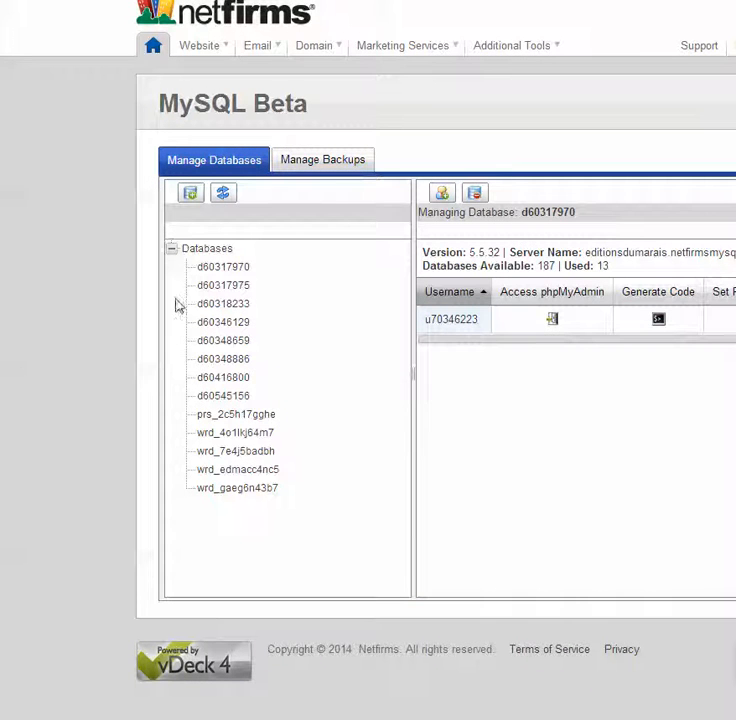
Step: Show the available backups of the wrd_edmacc4nc5 database
left_click(213, 470)
left_click(289, 162)
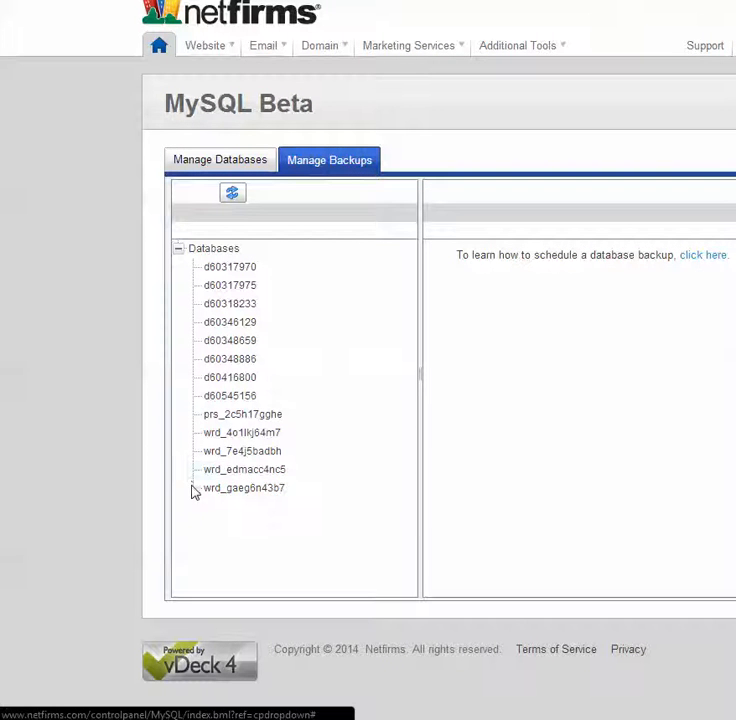
left_click(230, 478)
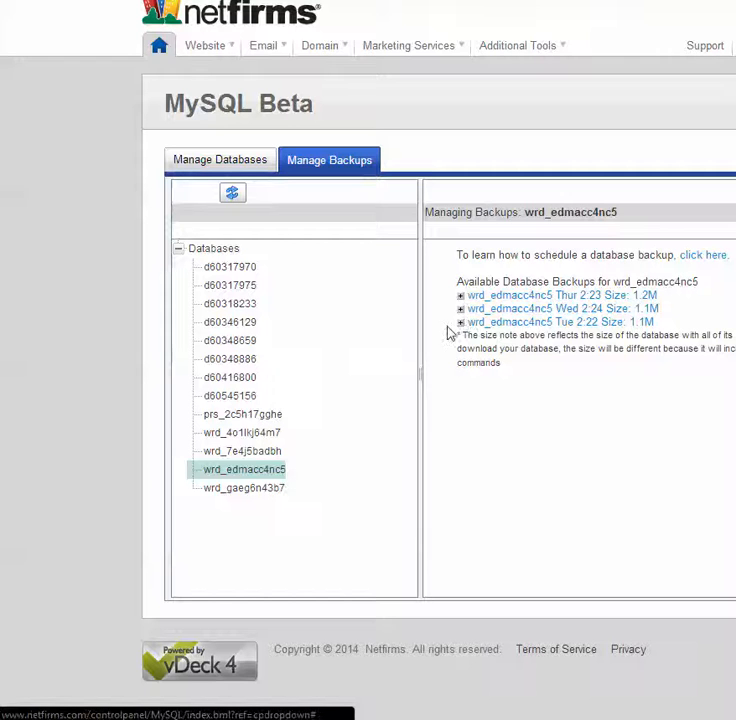
Step: Examine the individual tables contained in the Tue 2:22 backup and collapse the list again
left_click(461, 323)
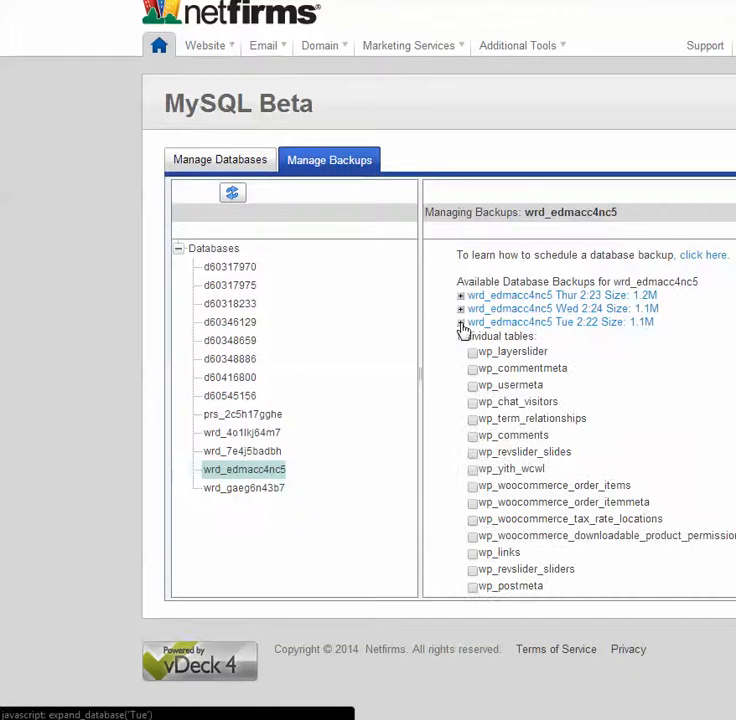
scroll(445, 330, "down", 2)
scroll(445, 290, "up", 1)
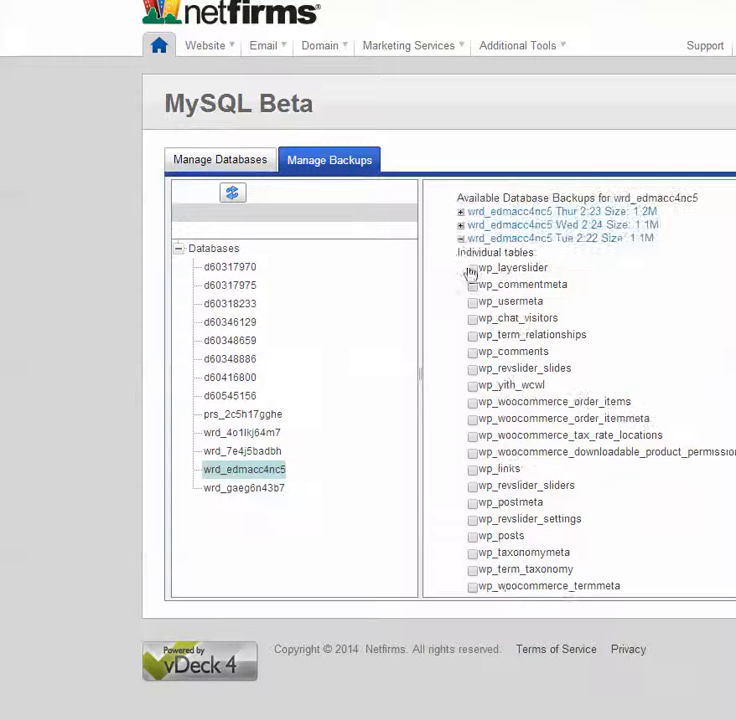
left_click(462, 242)
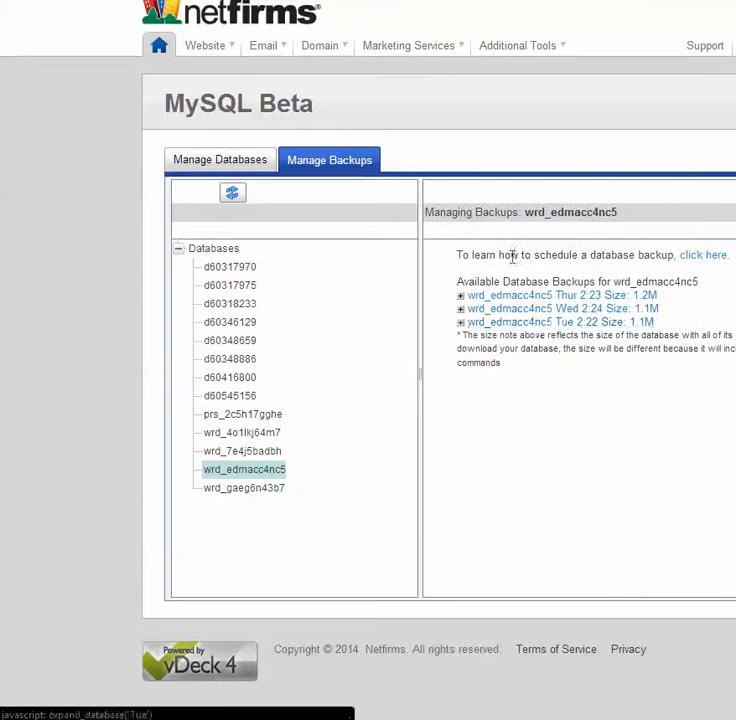
Step: Request the full Tue 2:22 backup of wrd_edmacc4nc5 and check its conversion status
left_click(534, 323)
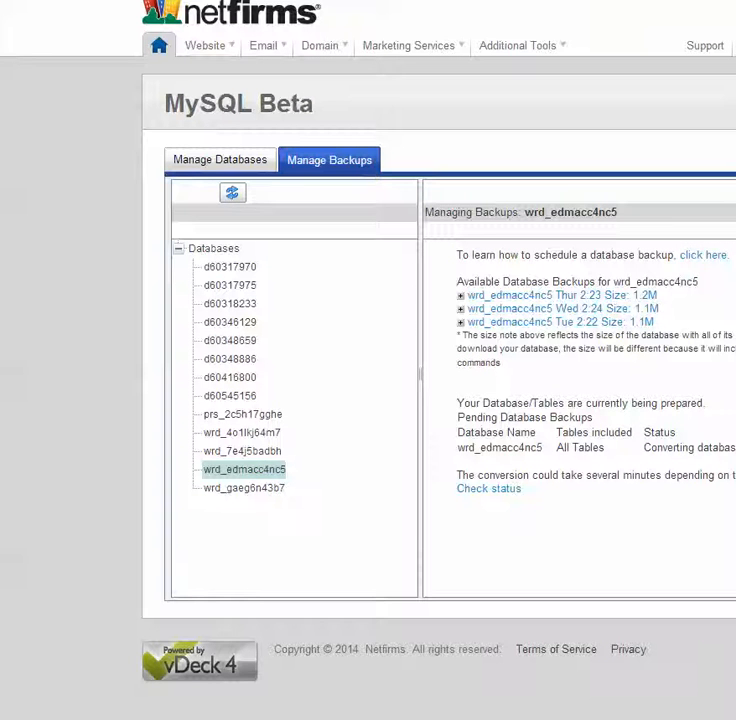
left_click(503, 489)
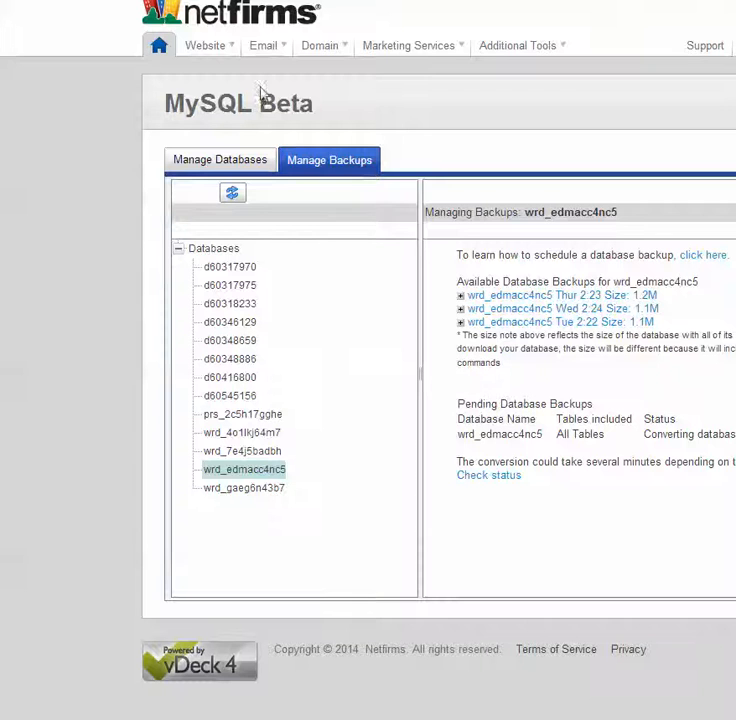
Step: Reopen public_html/dumarais in the FileManager and look through its files for the new website archive
left_click(200, 88)
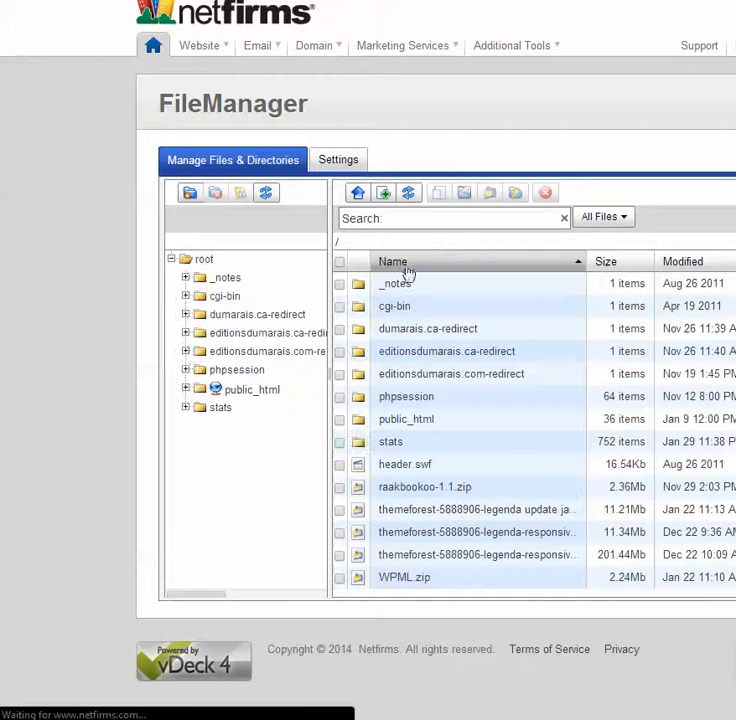
left_click(185, 390)
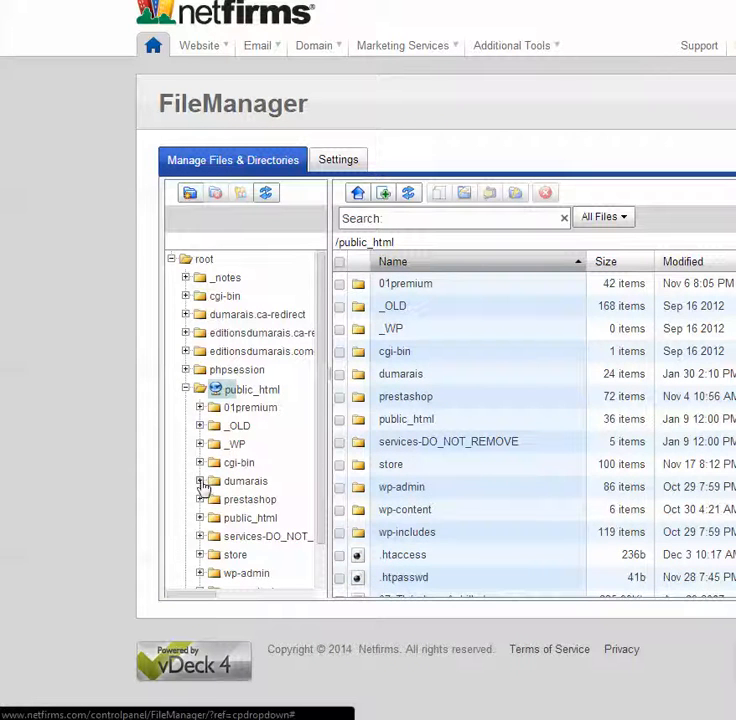
left_click(202, 484)
scroll(440, 380, "down", 5)
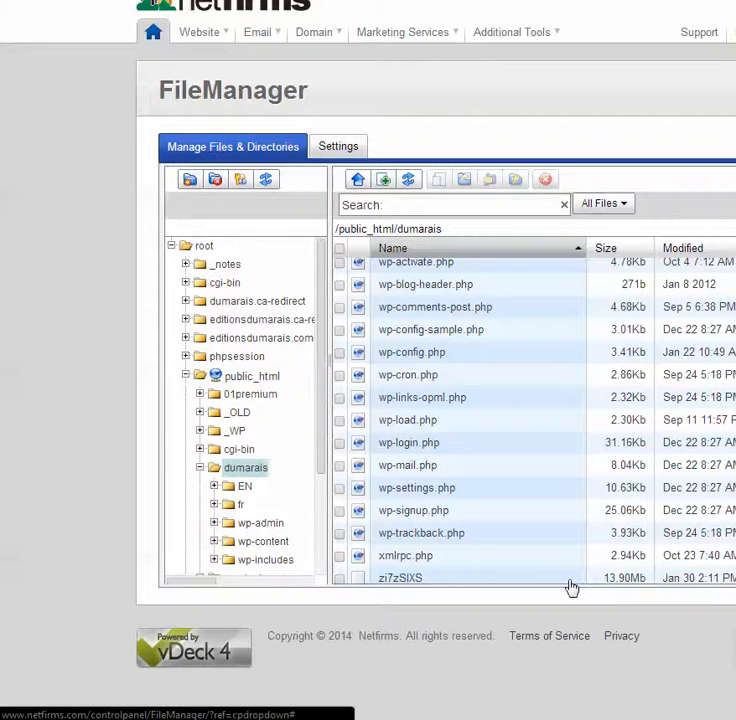
scroll(555, 575, "up", 4)
scroll(521, 503, "down", 3)
Step: Request the Tue 2:22 backup of the wrd_edmacc4nc5 MySQL database again and download the prepared all-tables backup
mouse_move(196, 38)
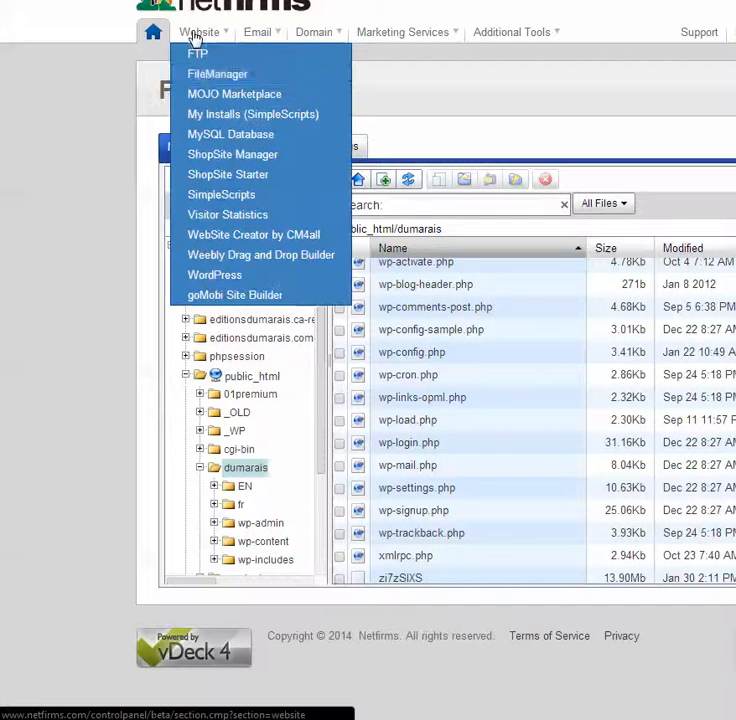
left_click(224, 136)
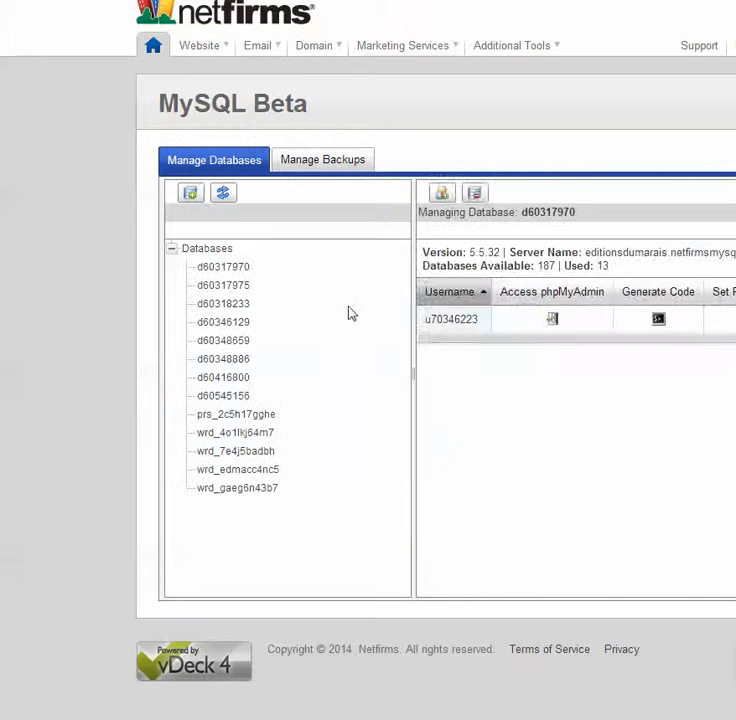
left_click(258, 470)
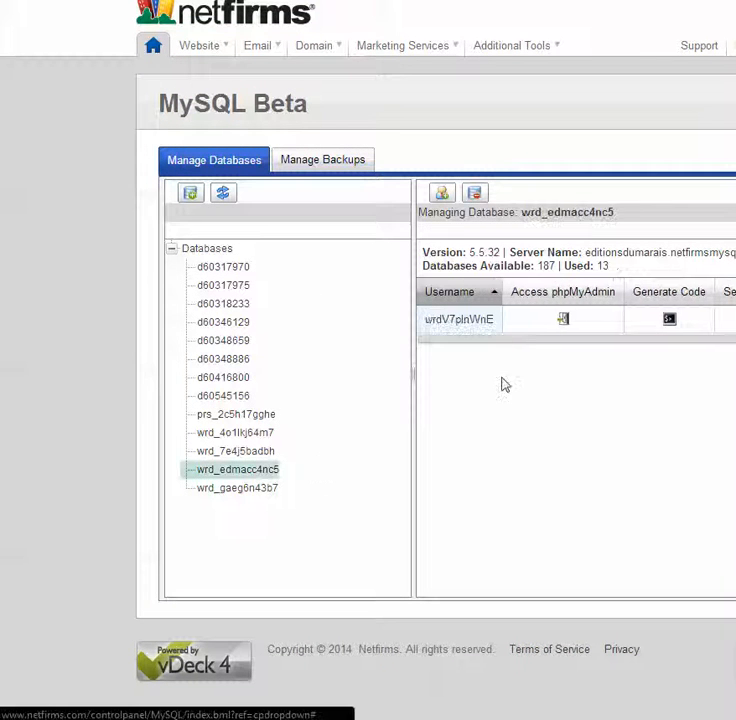
left_click(326, 159)
left_click(269, 473)
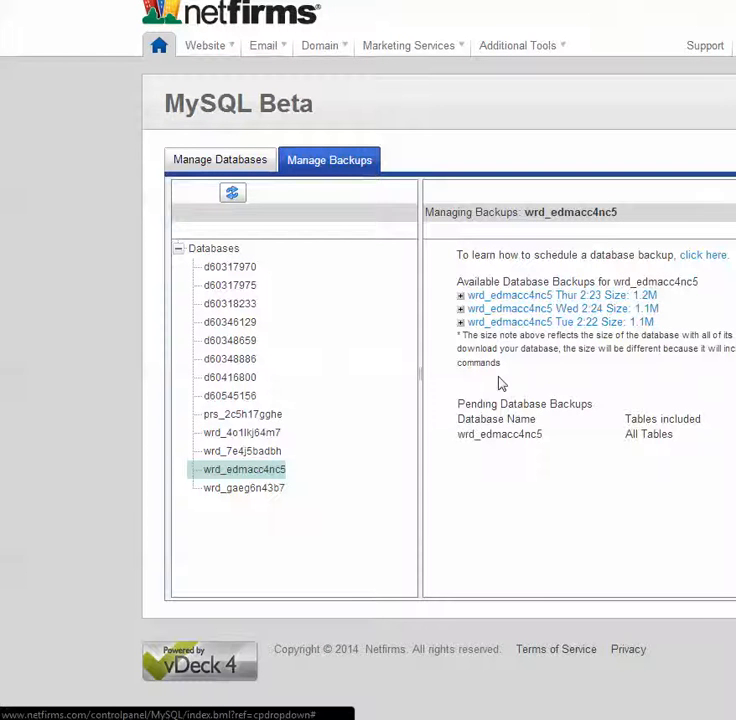
left_click(515, 327)
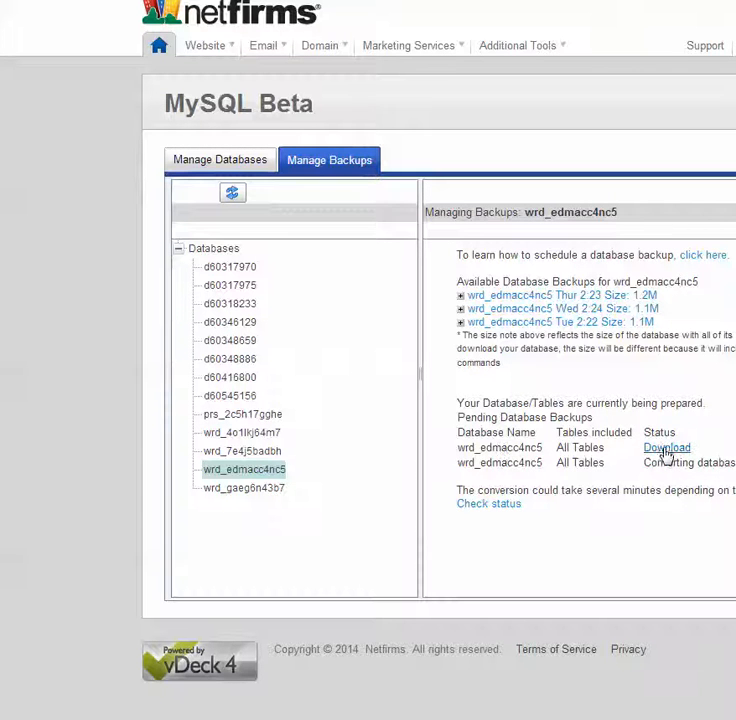
left_click(666, 450)
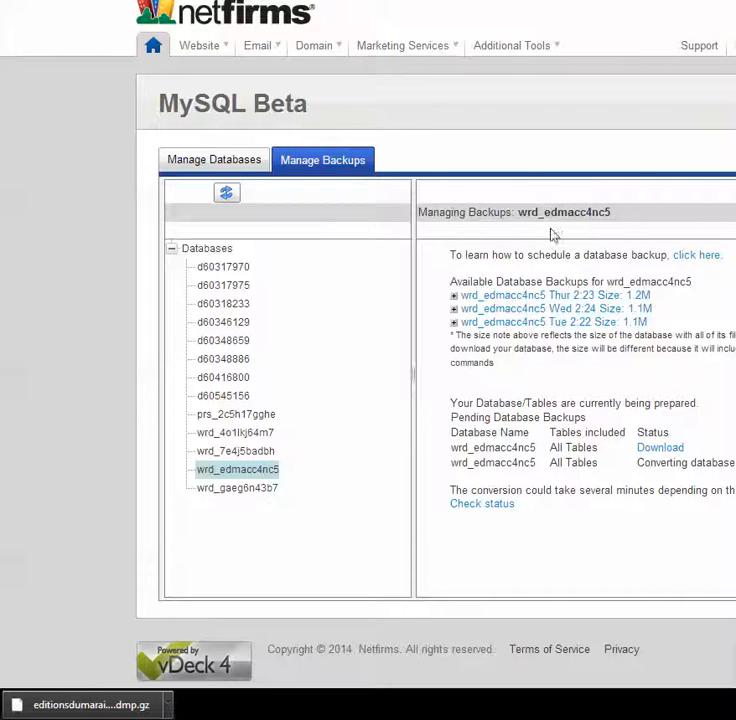
Step: Download the zi7zSIXS file from public_html/dumarais in the FileManager and keep it despite the browser's security prompt
mouse_move(193, 45)
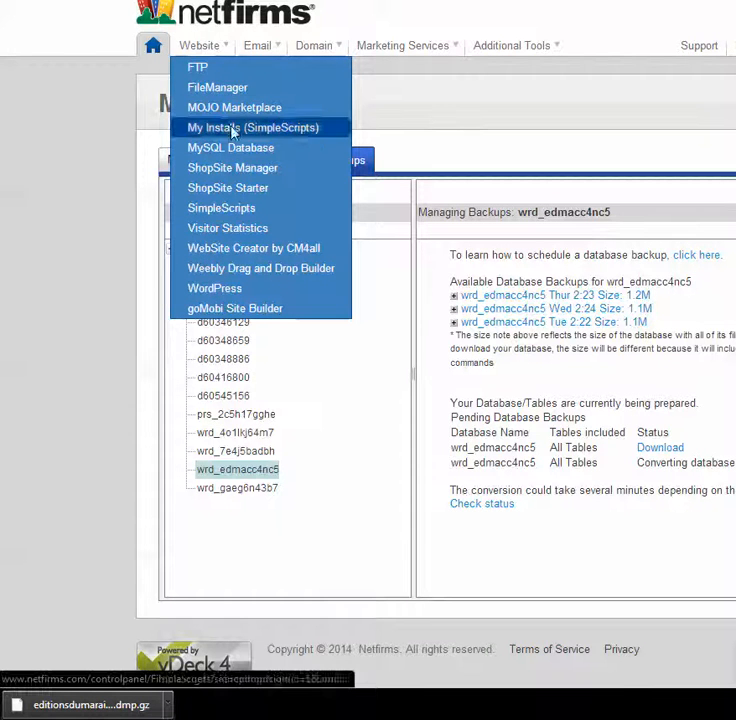
left_click(225, 92)
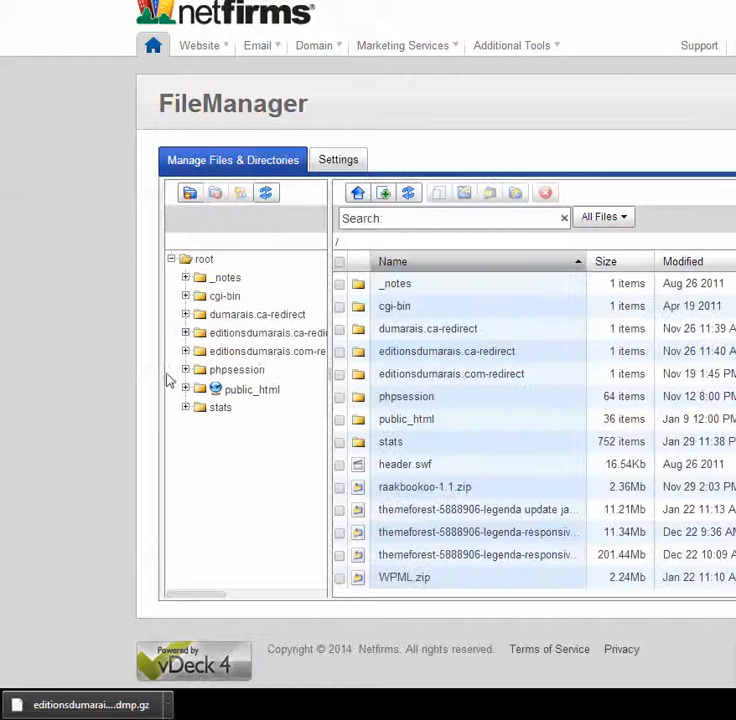
left_click(185, 389)
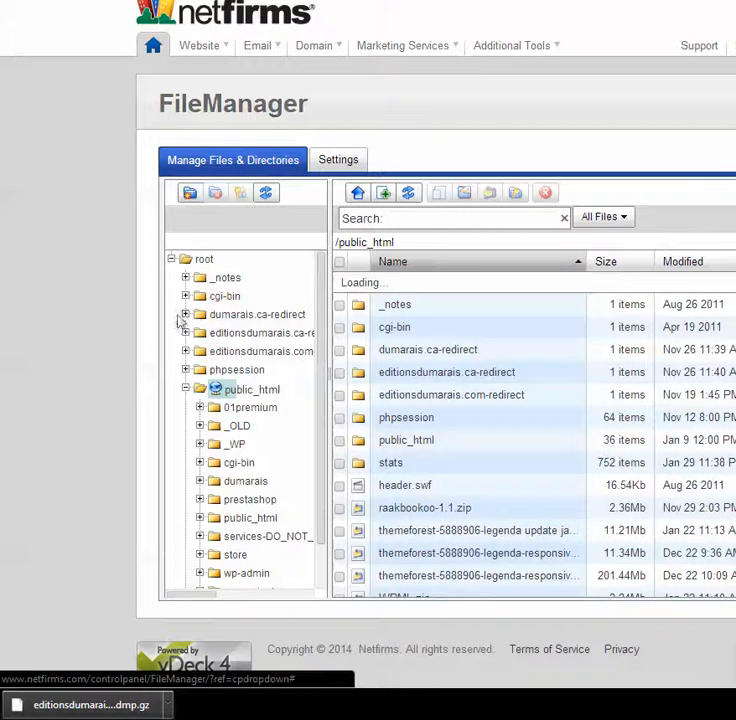
left_click(200, 483)
scroll(270, 513, "down", 1)
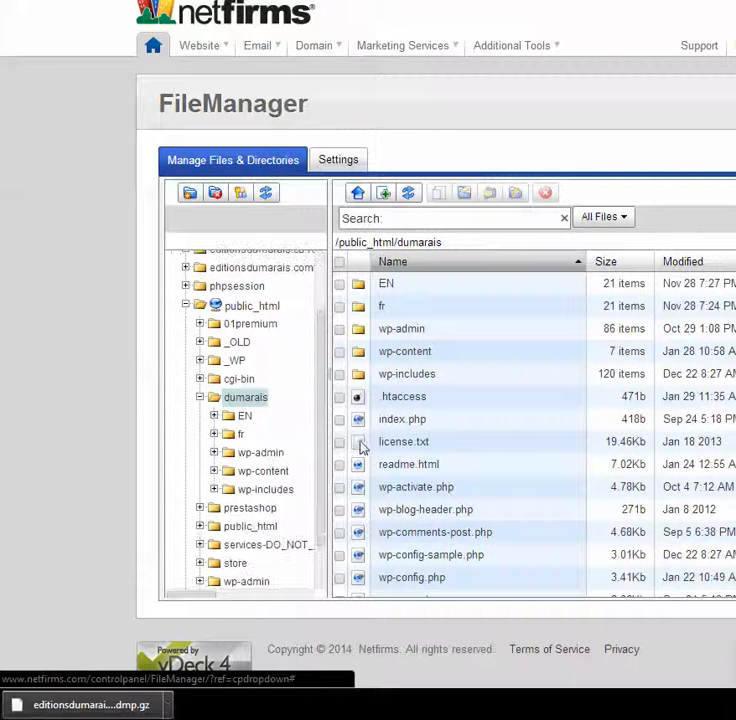
scroll(498, 399, "down", 3)
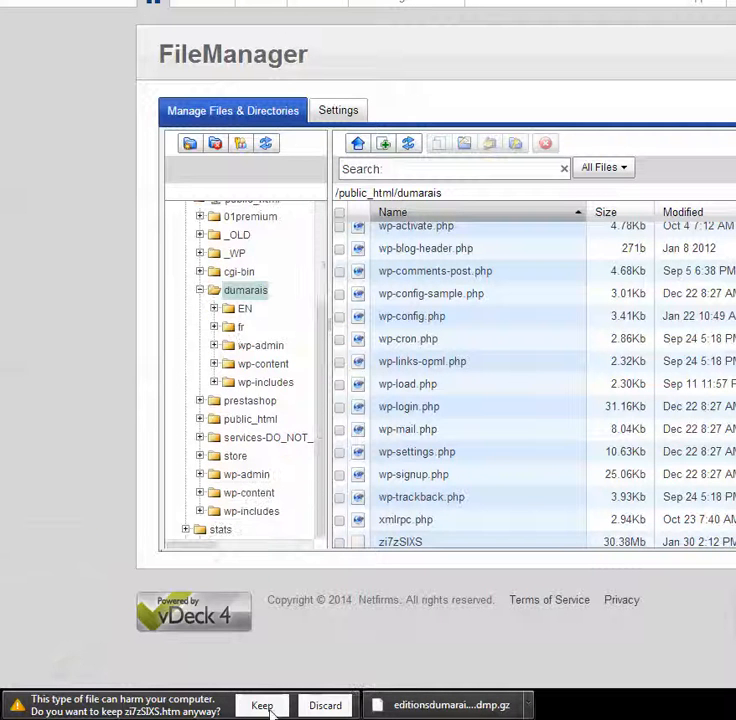
left_click(262, 706)
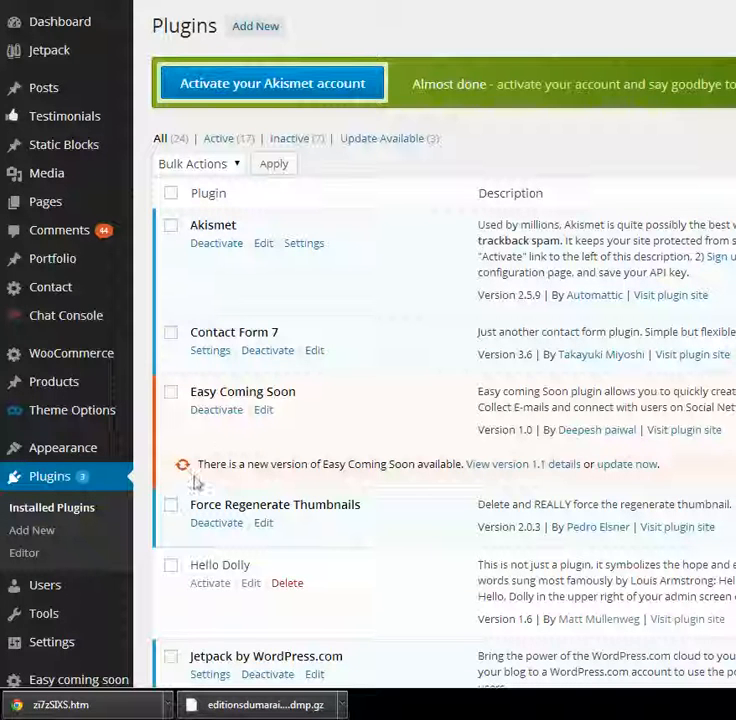
Step: Search the WordPress plugins available for installation for "backup" and look through the results
left_click(251, 35)
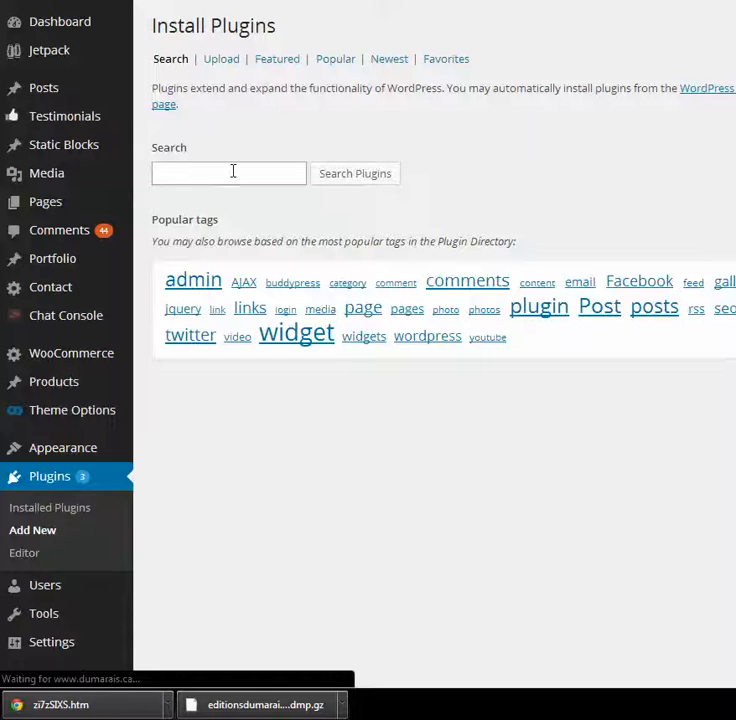
left_click(233, 171)
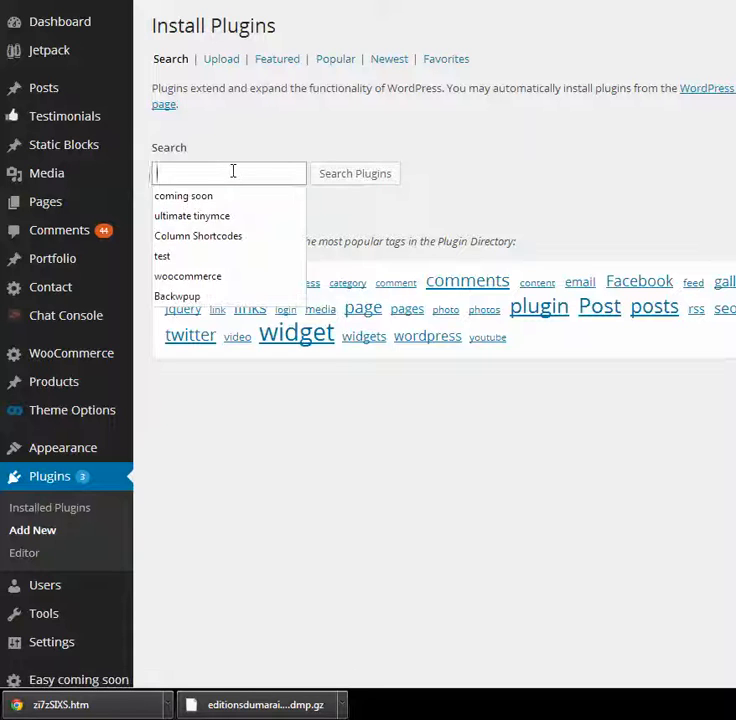
type("backup")
key("Return")
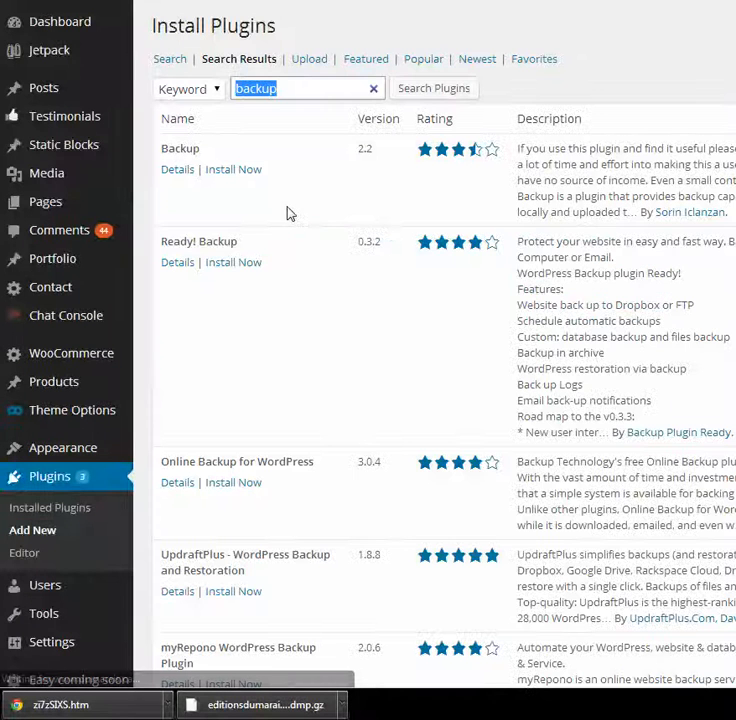
scroll(296, 215, "down", 2)
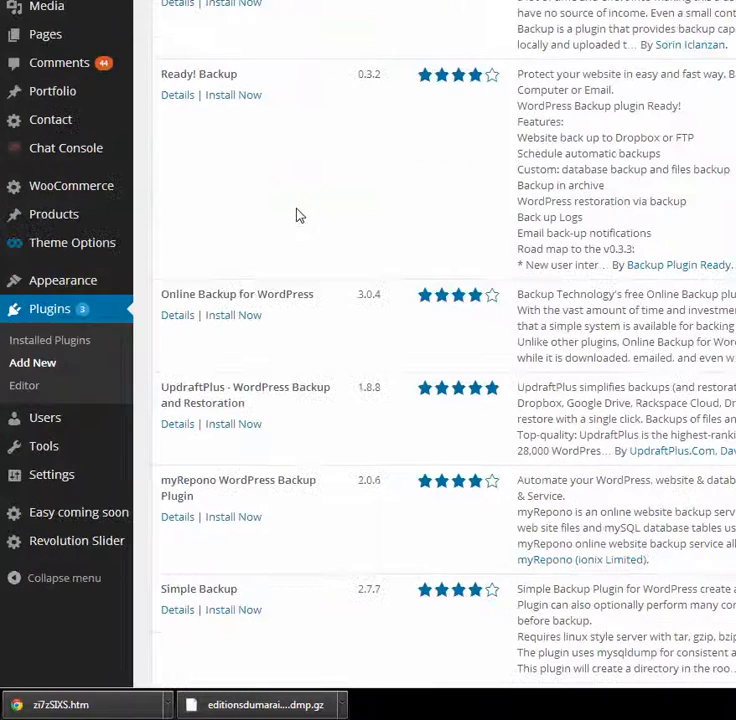
scroll(296, 213, "up", 2)
Step: Change the plugin search to "back up wordpress" and look through the plugins it offers
double_click(289, 97)
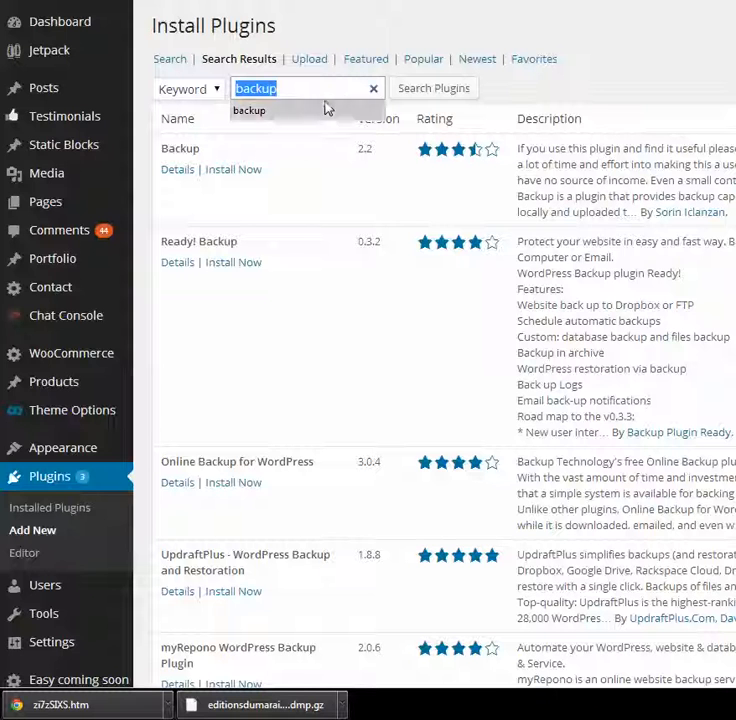
left_click(335, 97)
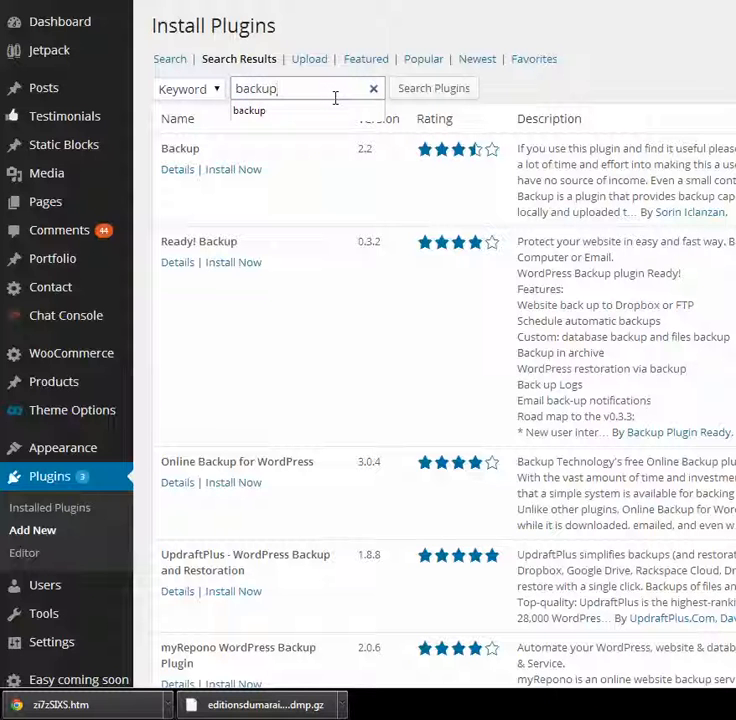
type("w")
key("BackSpace")
key("BackSpace")
key("BackSpace")
type("up wordpress")
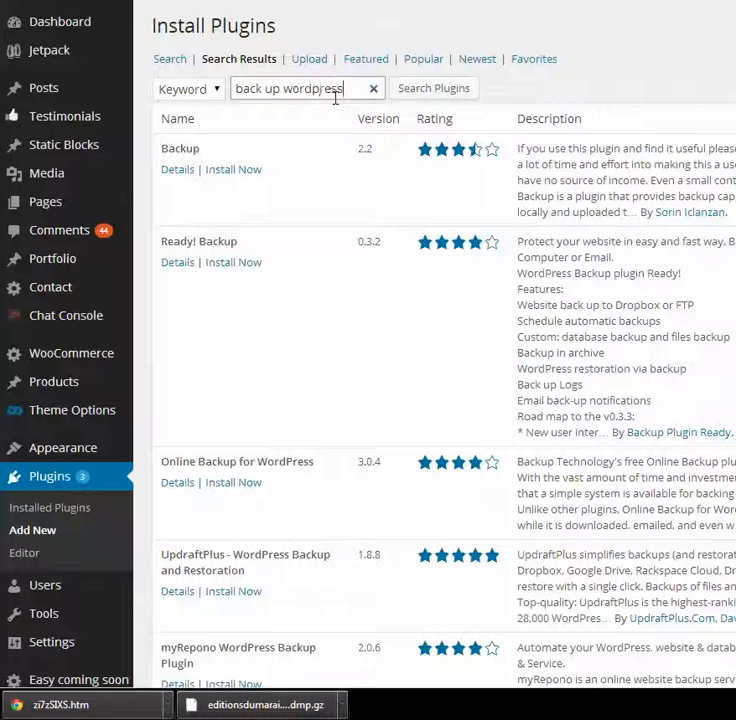
key("Return")
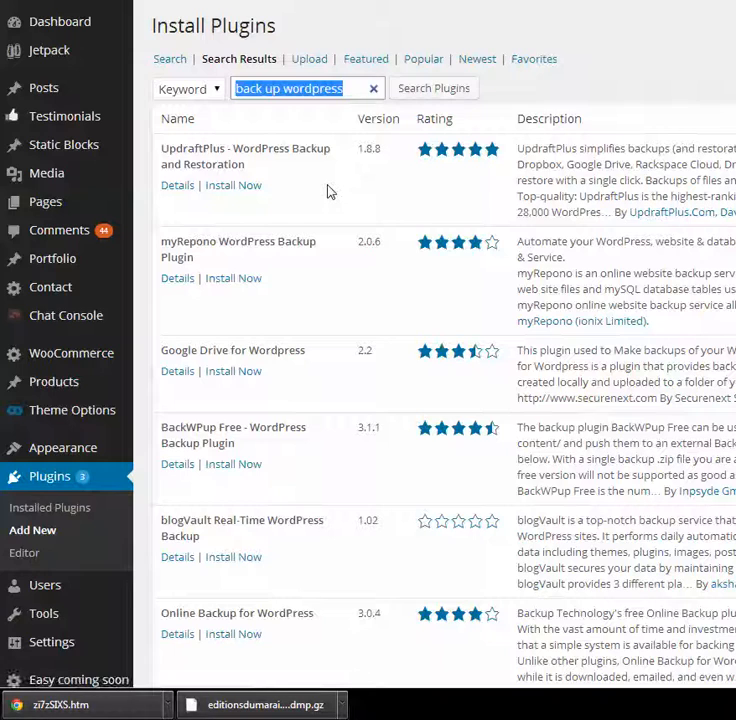
scroll(357, 303, "down", 1)
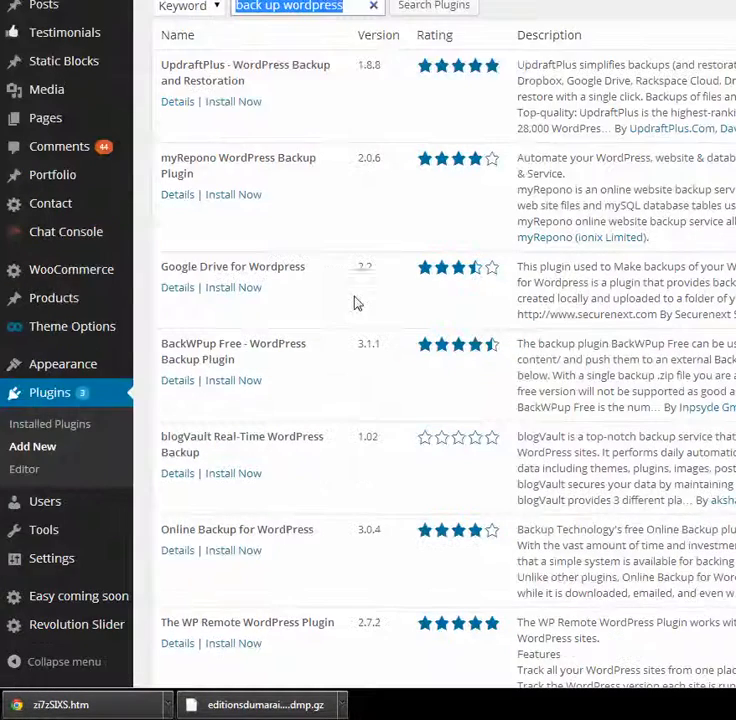
scroll(340, 333, "down", 5)
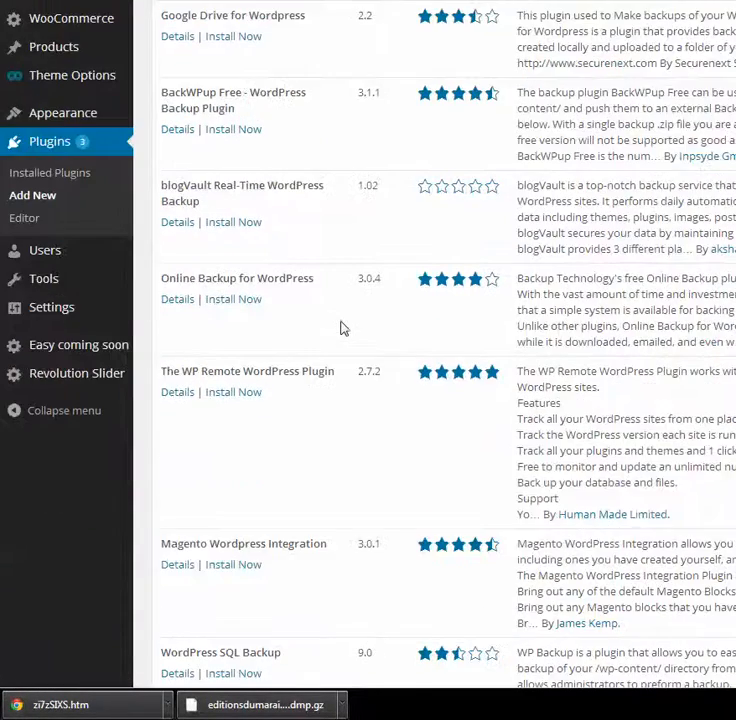
scroll(340, 327, "down", 2)
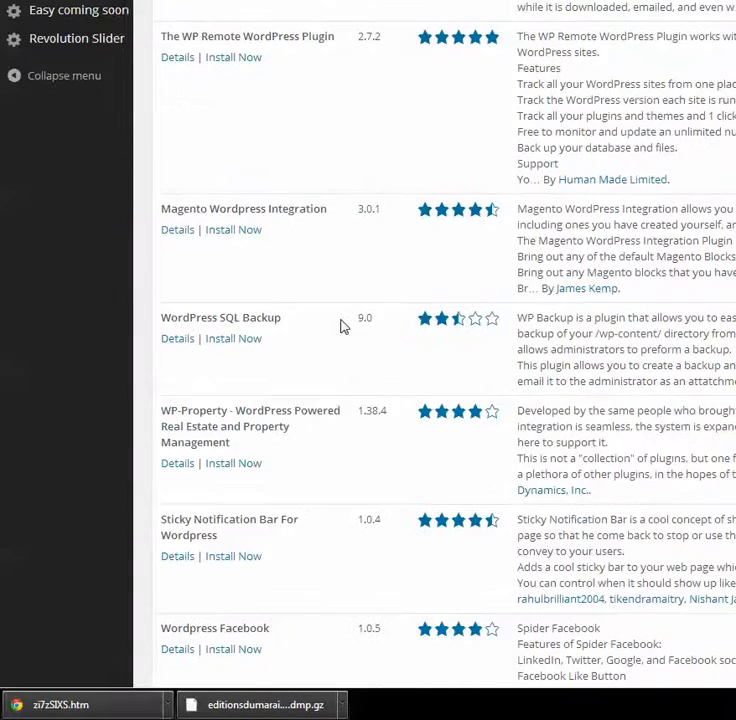
scroll(340, 326, "down", 2)
scroll(350, 310, "up", 10)
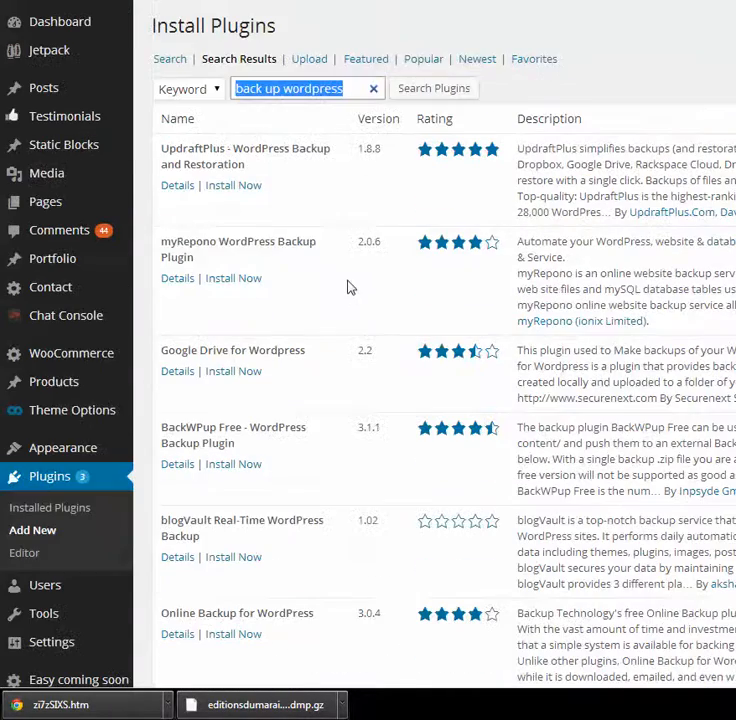
Step: Shorten the plugin search term to "backup" and run the search again
left_click(281, 89)
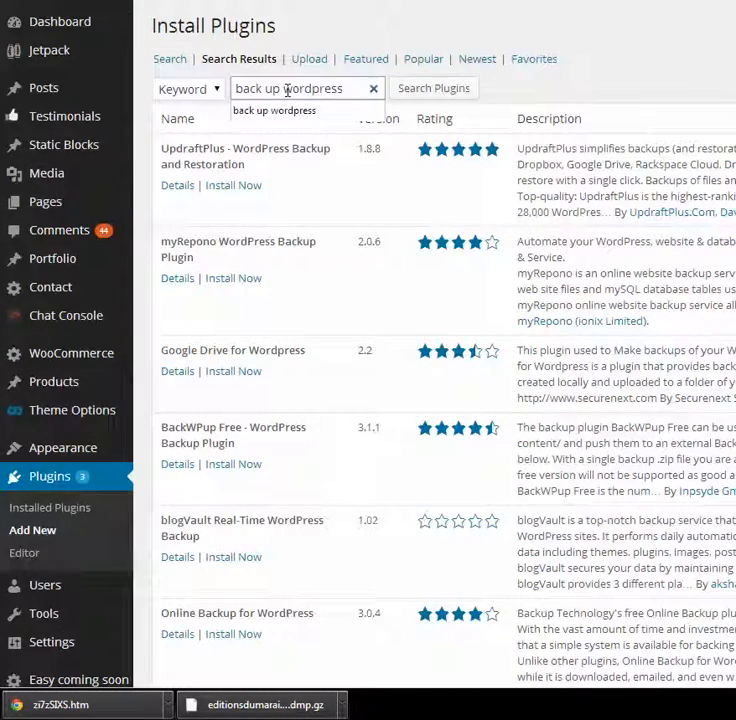
left_click_drag(286, 90, 340, 89)
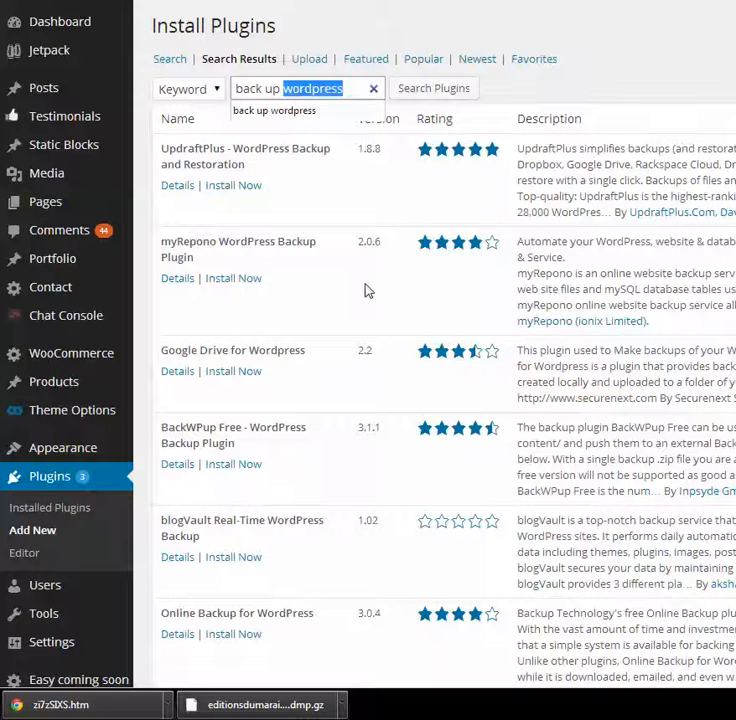
key("BackSpace")
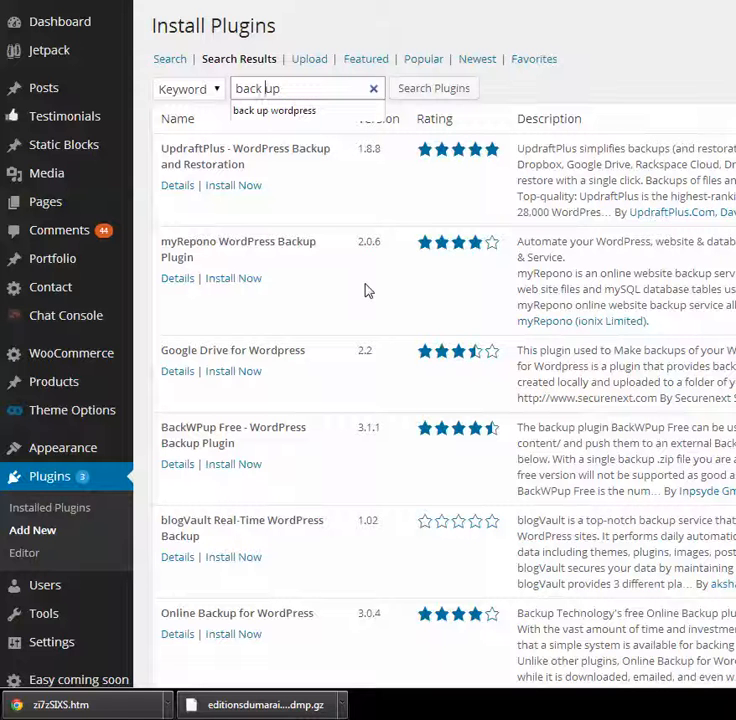
key("BackSpace")
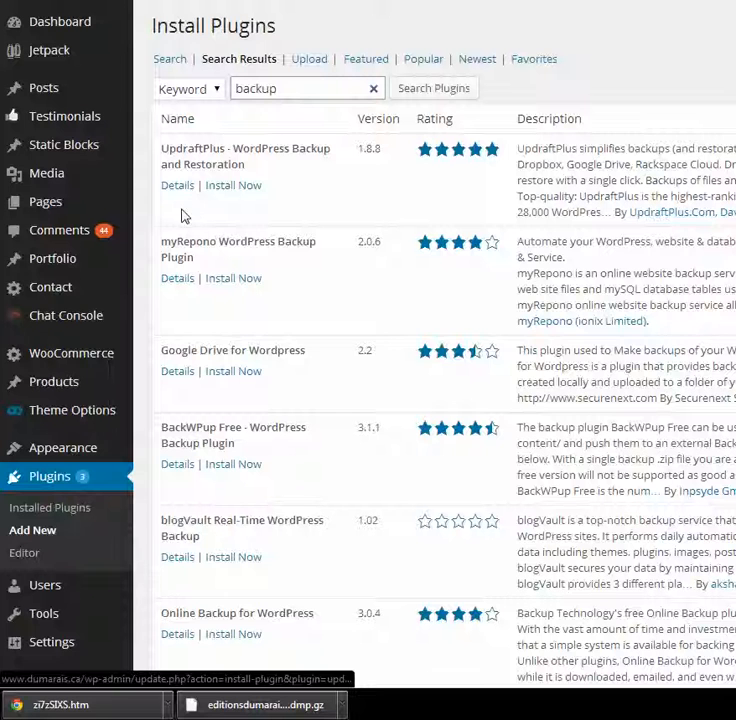
key("Return")
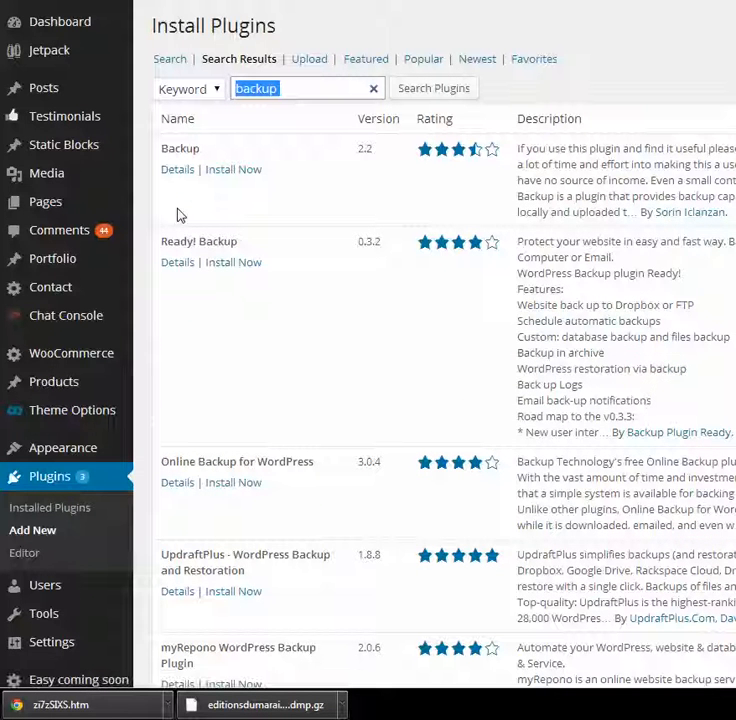
Step: Examine the Backup 2.2 plugin's description, installation notes, screenshots, changelog and FAQ, and close its details
left_click(177, 169)
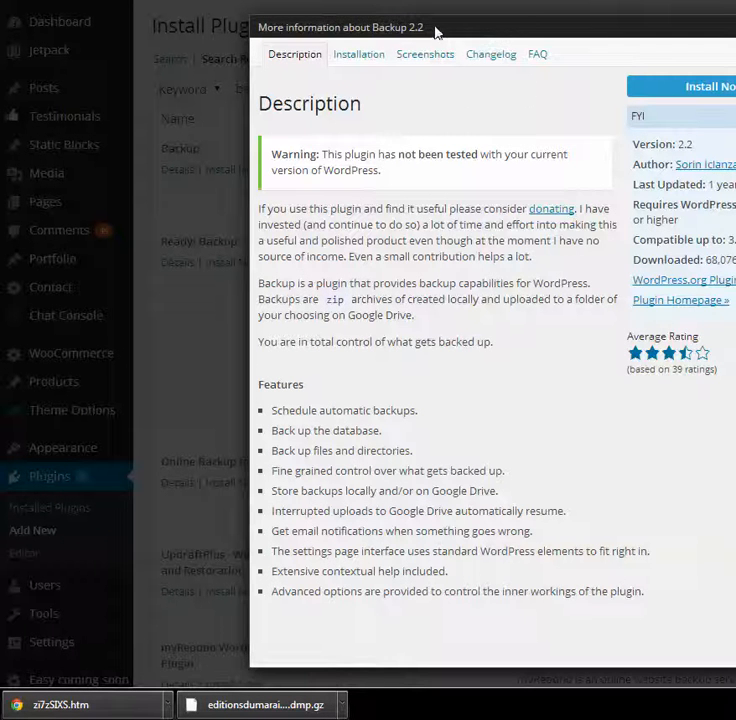
triple_click(436, 32)
left_click(540, 37)
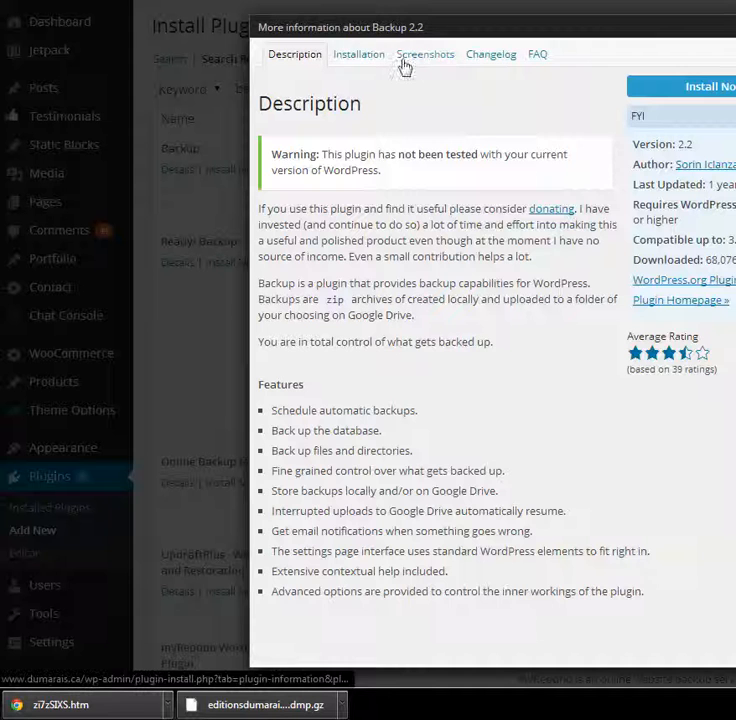
left_click(360, 56)
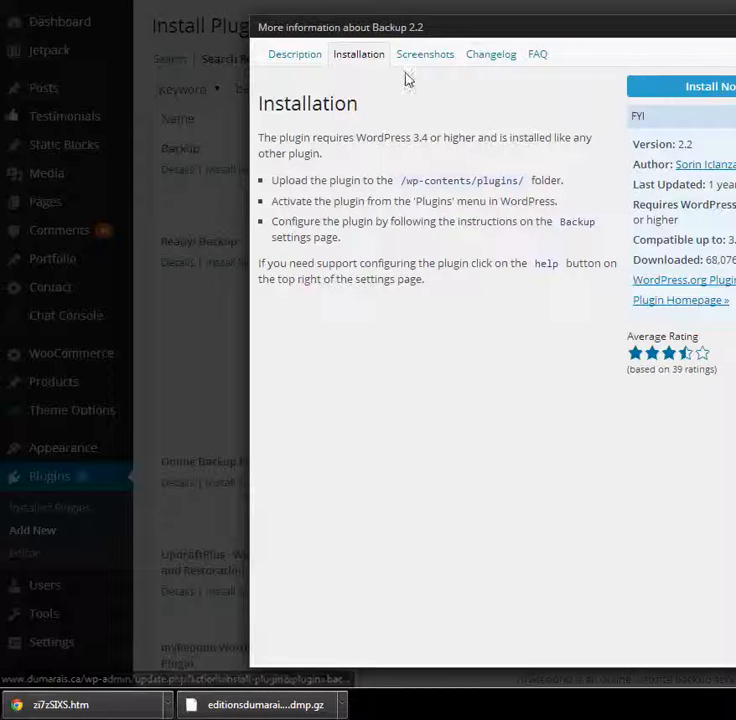
left_click(428, 56)
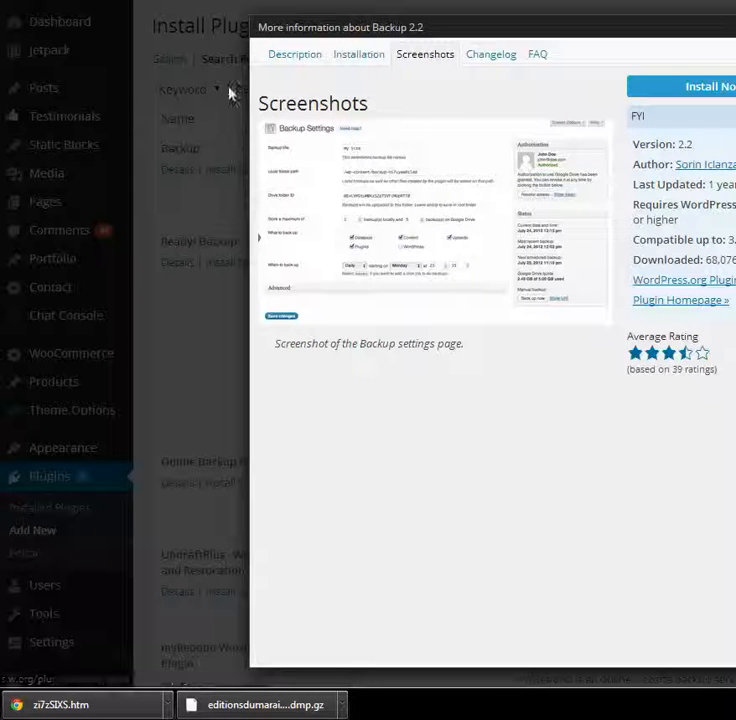
left_click(506, 62)
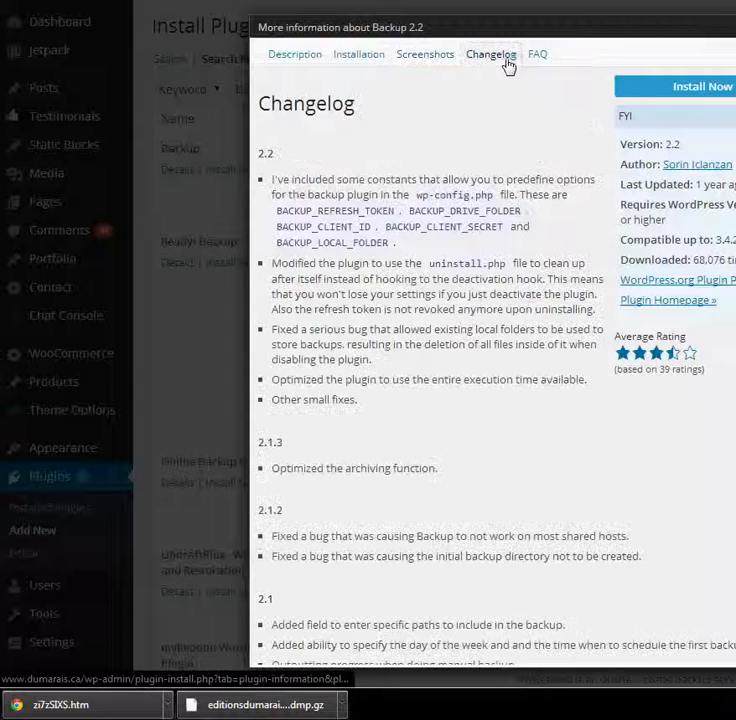
left_click(536, 64)
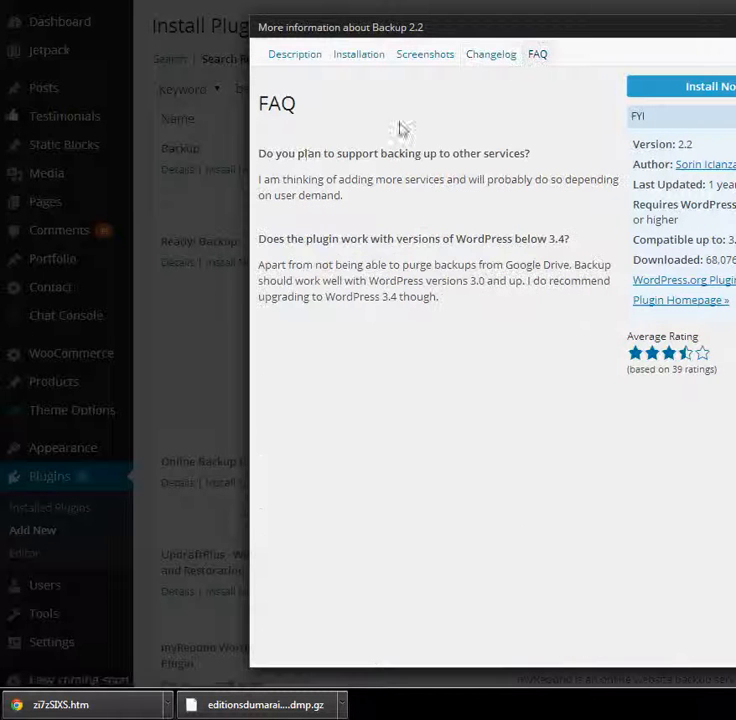
left_click(490, 60)
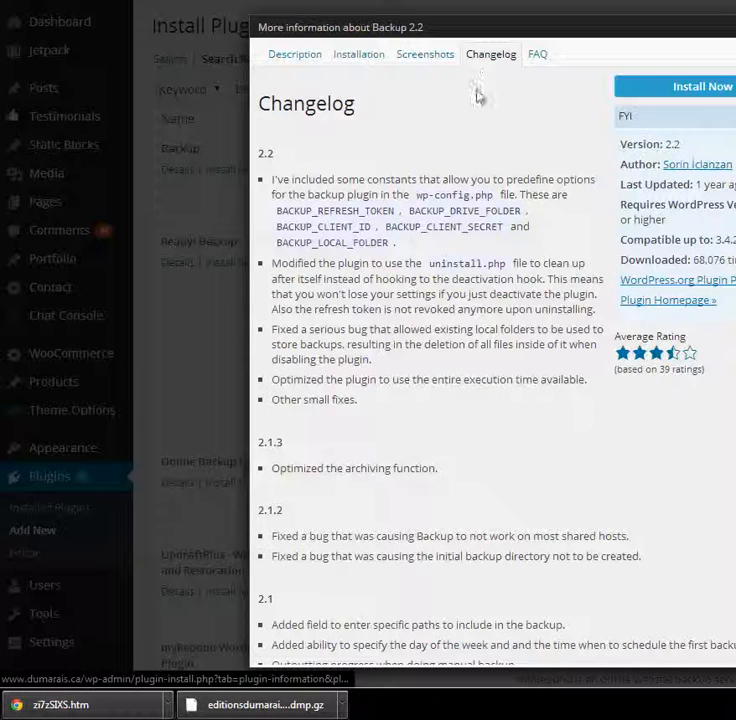
scroll(467, 385, "down", 1)
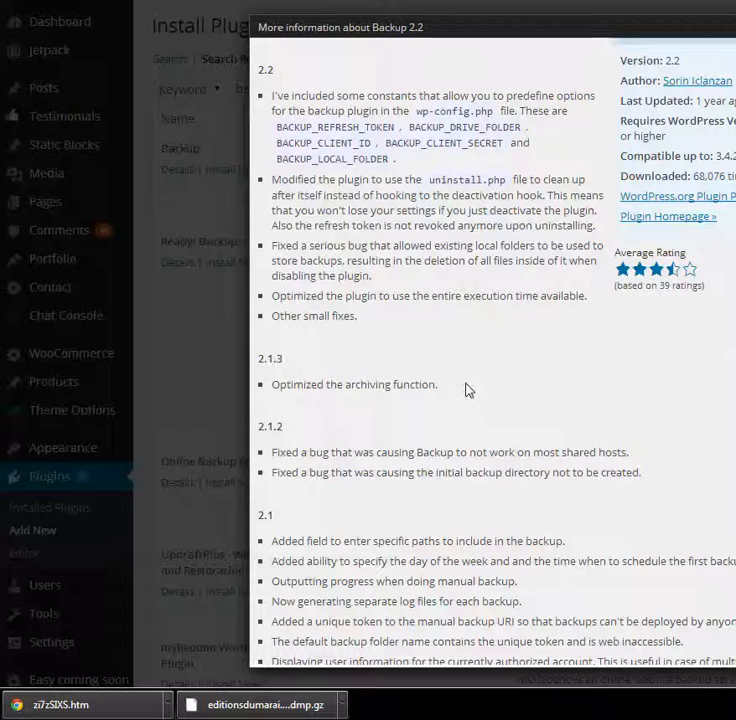
scroll(467, 388, "up", 1)
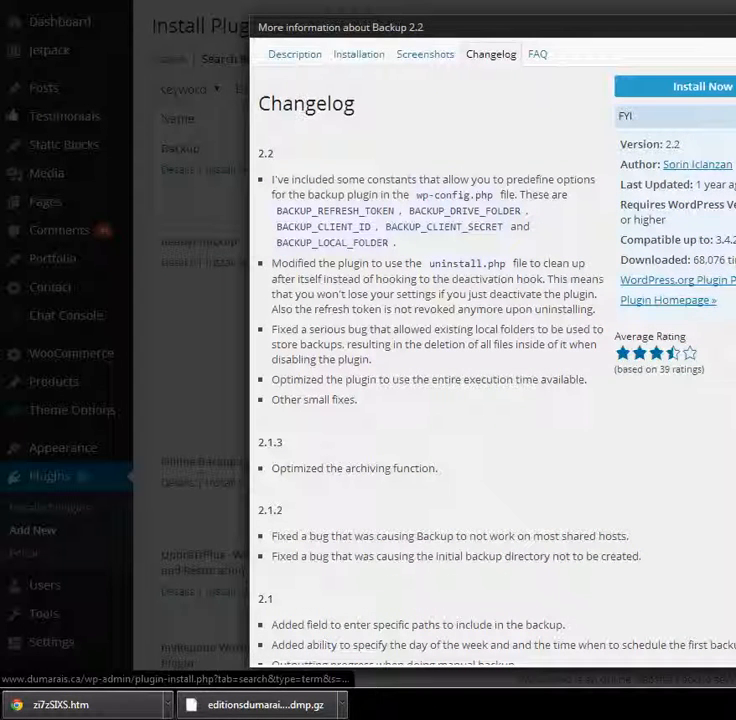
left_click(733, 27)
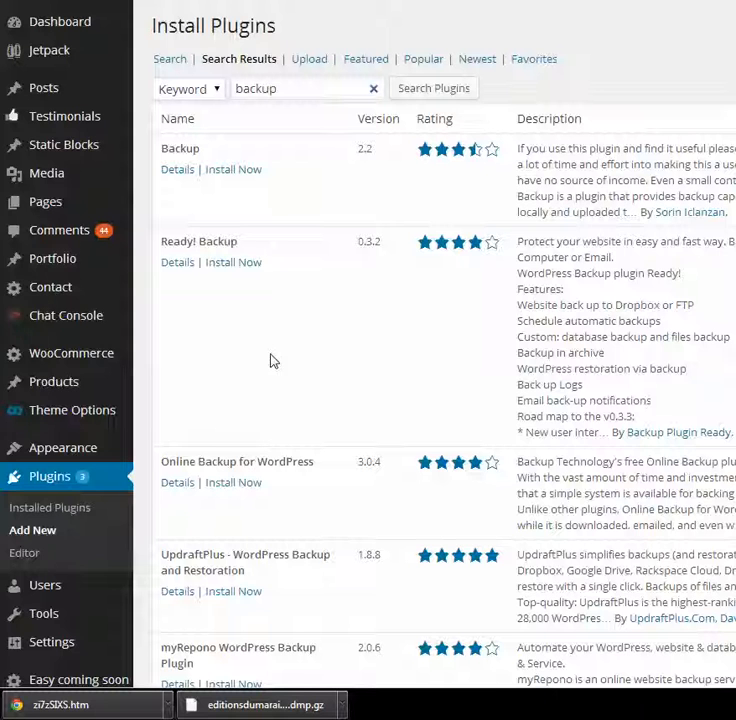